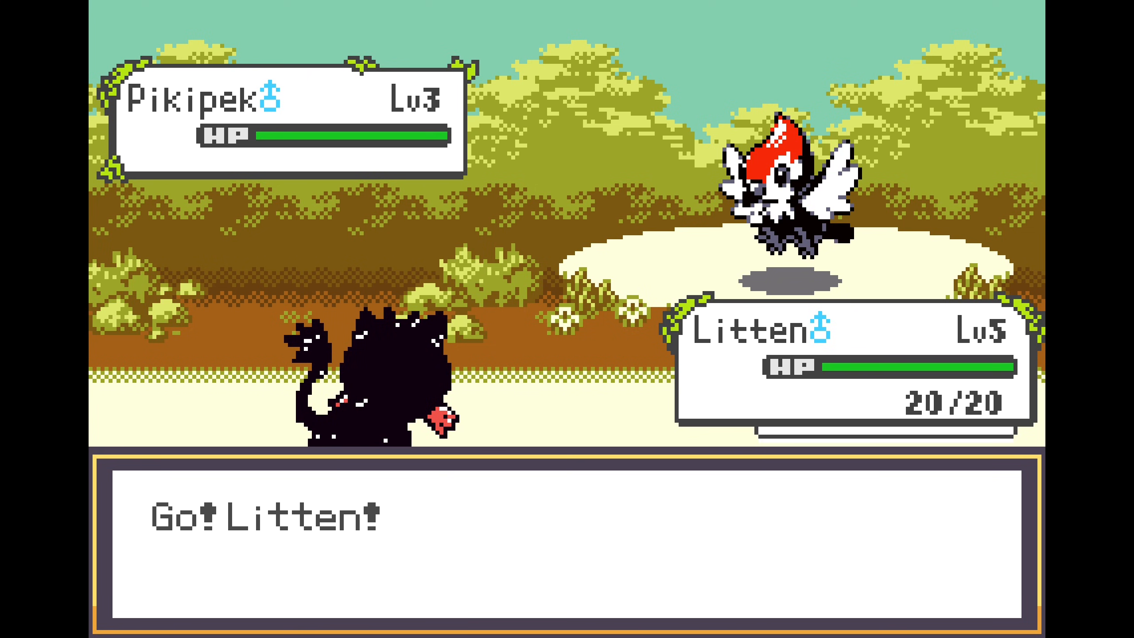
key("x")
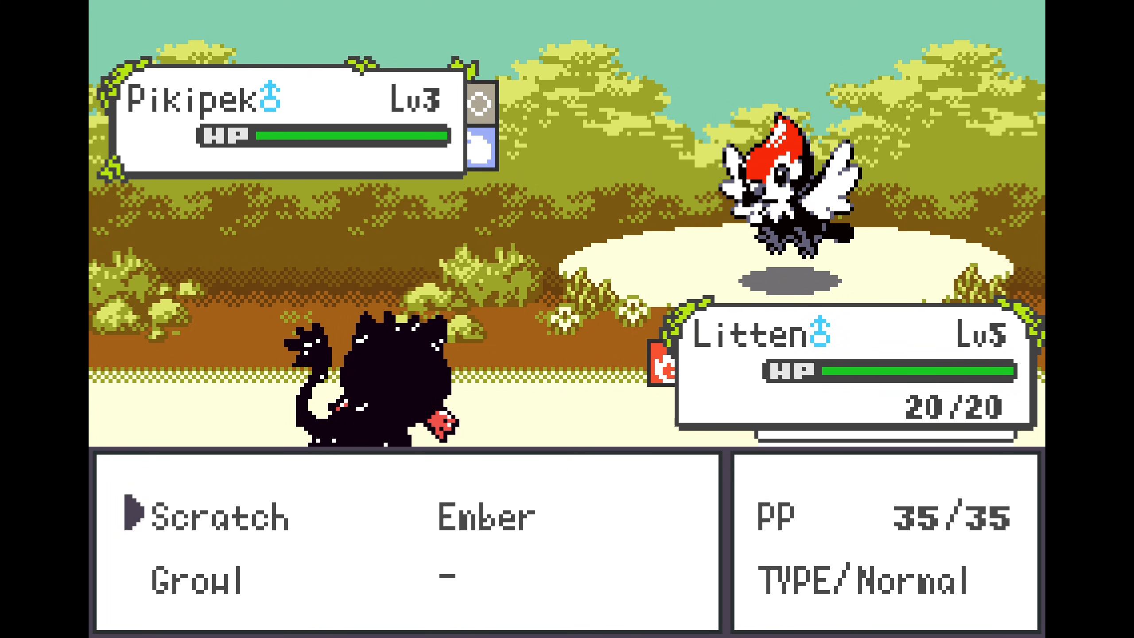
key("x")
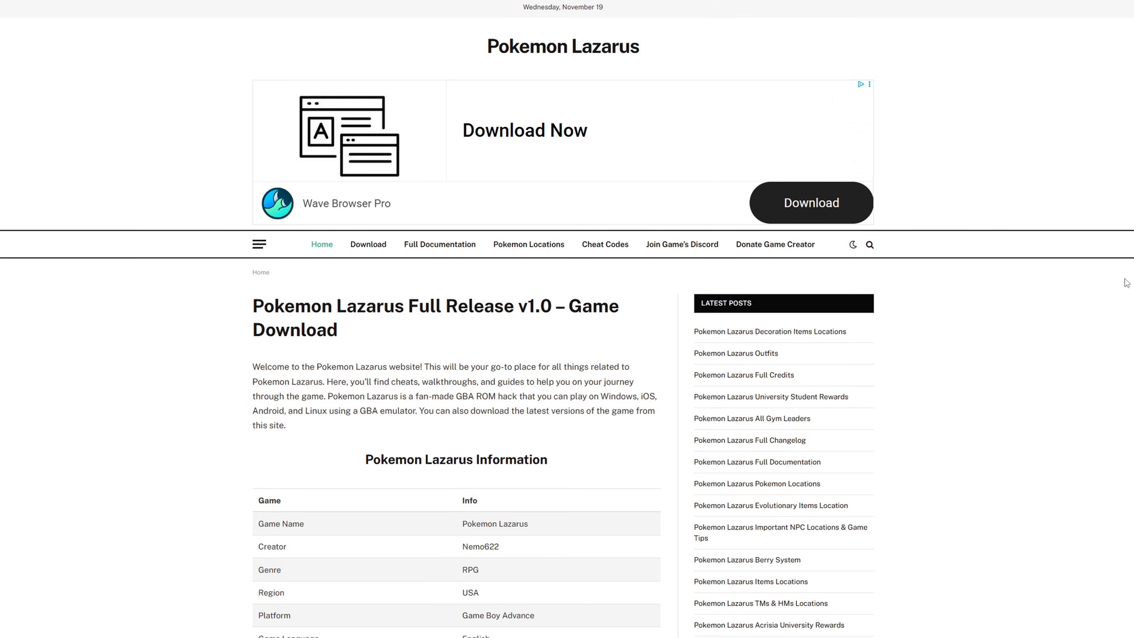
Step: Download the Pokemon Lazarus v1.0 archive from the site's MediaFire link
scroll(1126, 283, "down", 9)
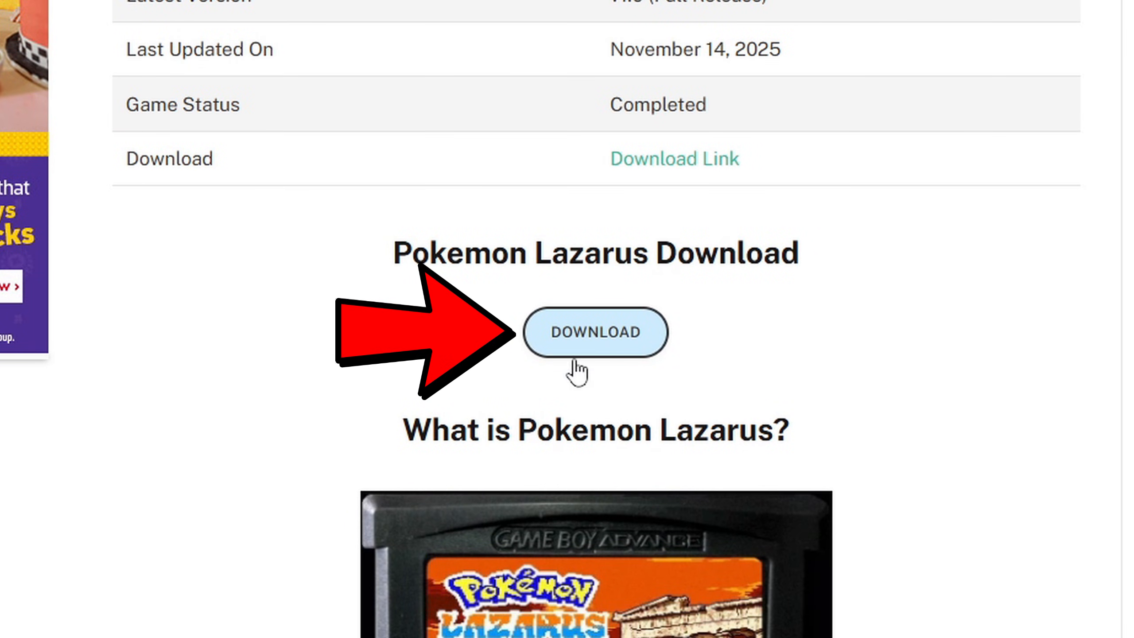
left_click(582, 342)
scroll(567, 319, "down", 20)
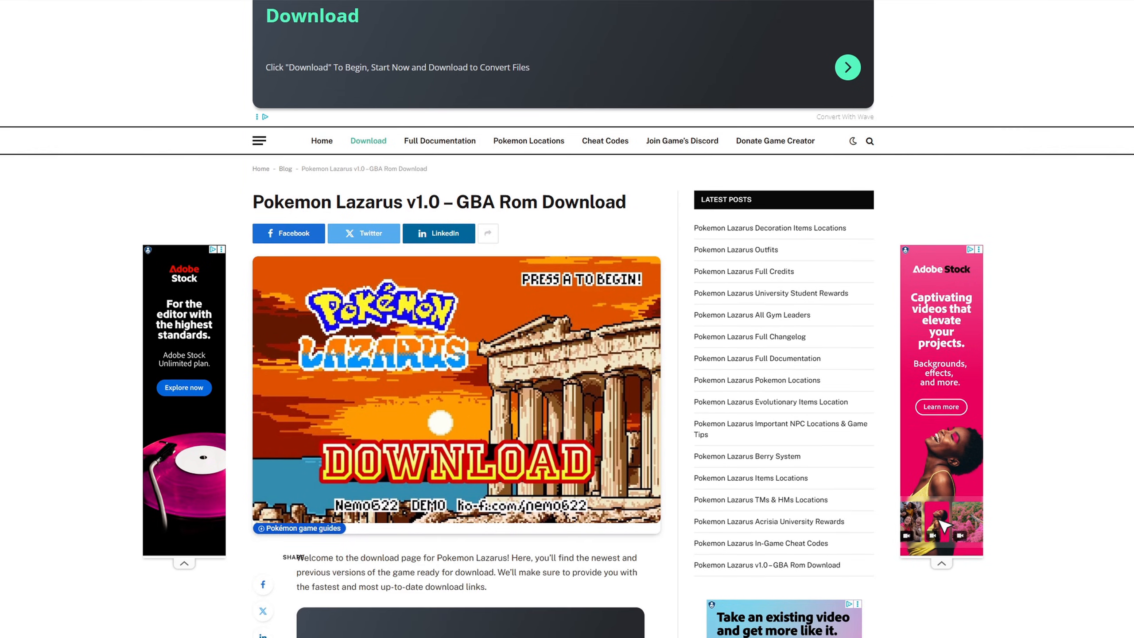
scroll(842, 434, "down", 9)
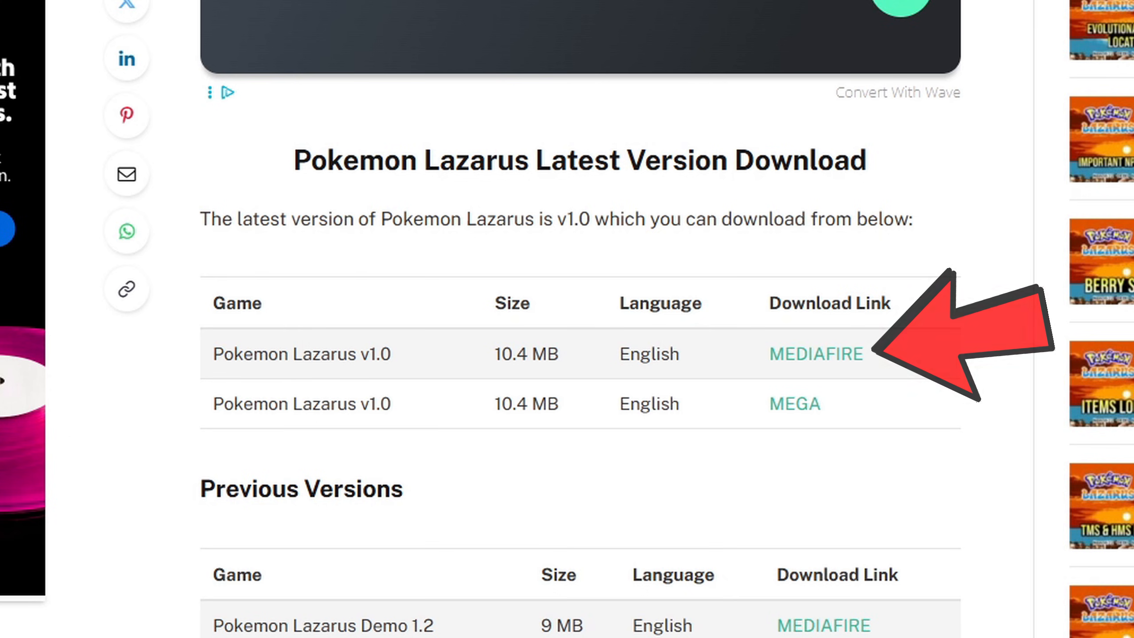
left_click(833, 365)
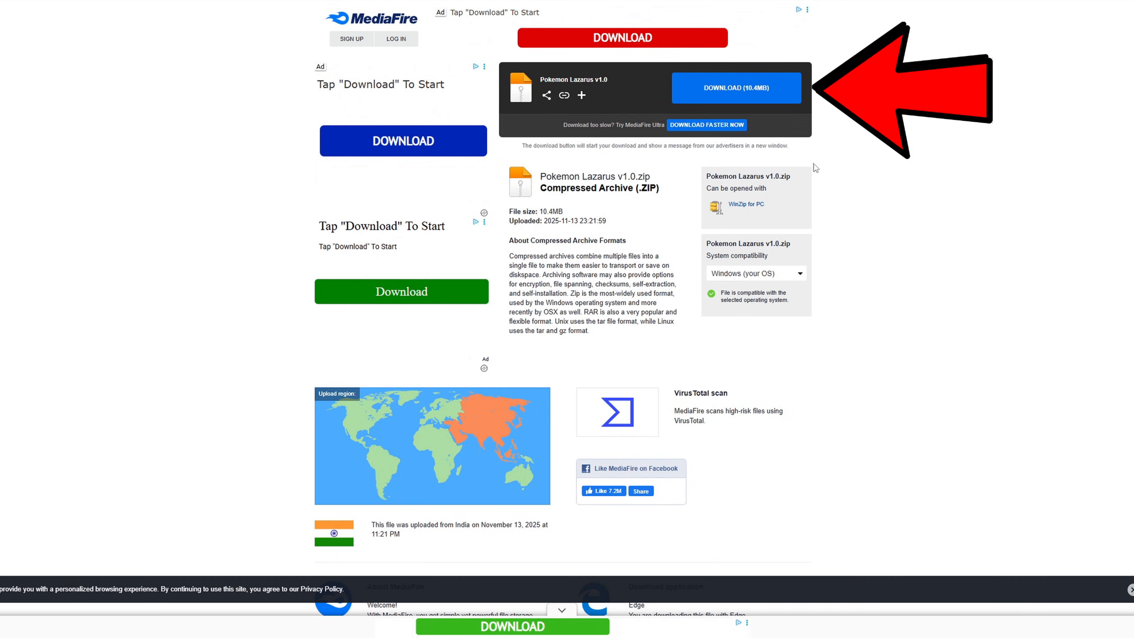
left_click(754, 93)
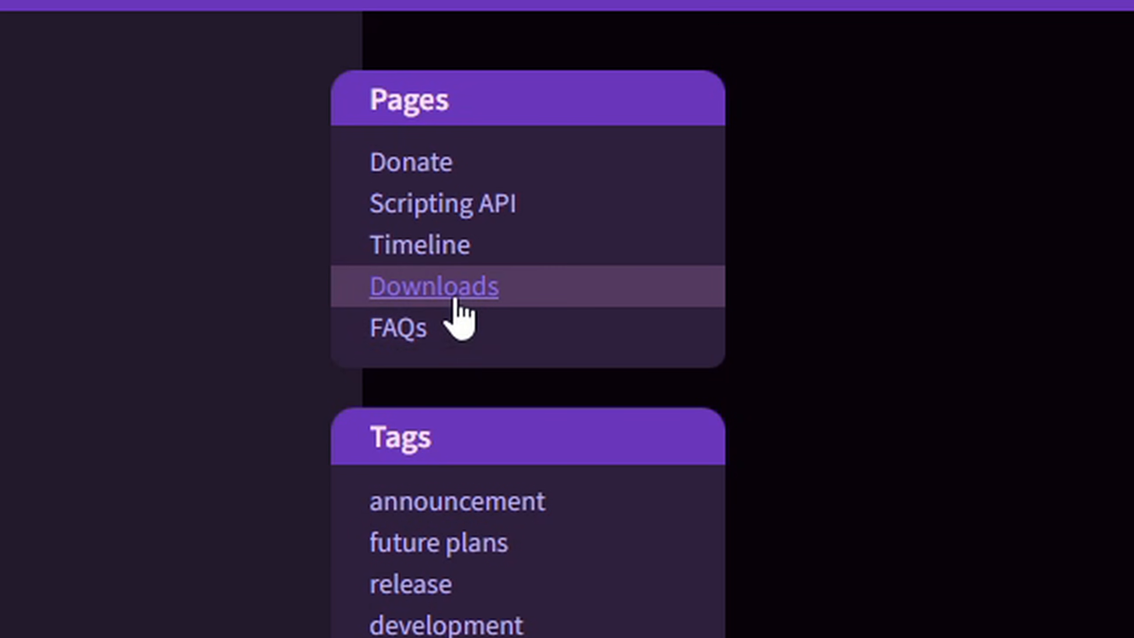
Step: Download the Windows (installer .exe) release of mGBA 0.10.5 and start its setup in English
left_click(455, 299)
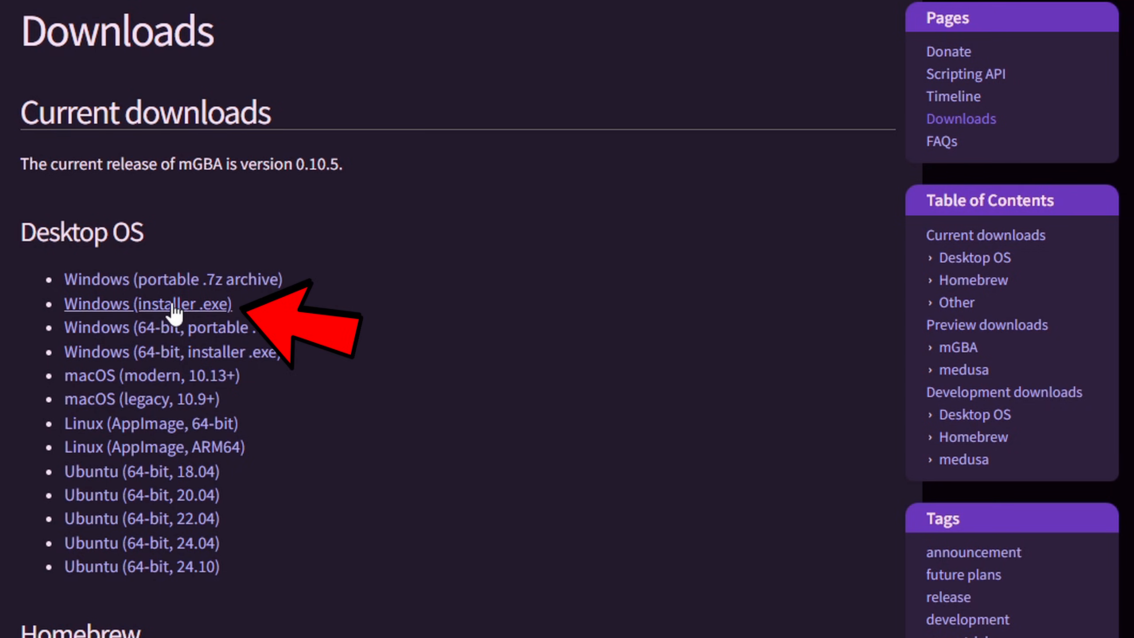
left_click(196, 313)
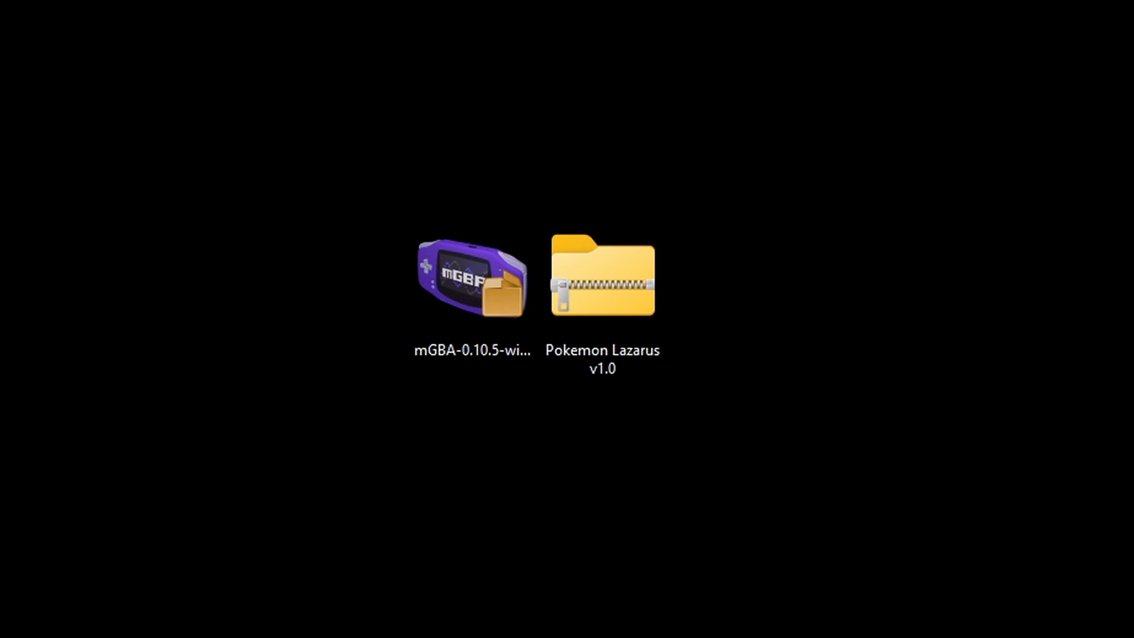
double_click(438, 271)
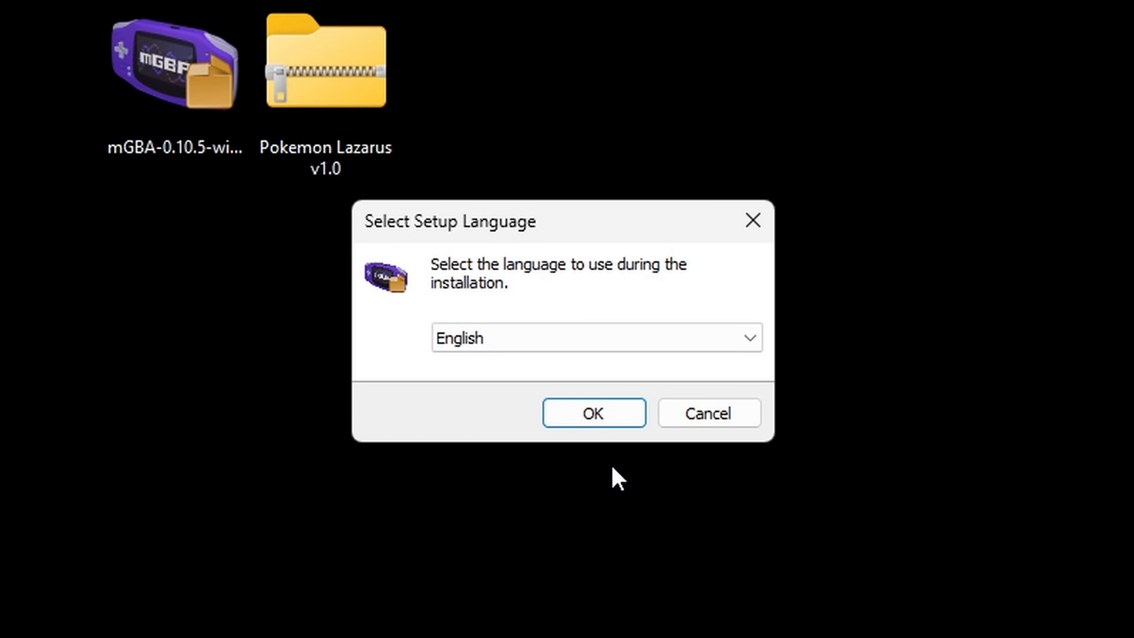
left_click(608, 411)
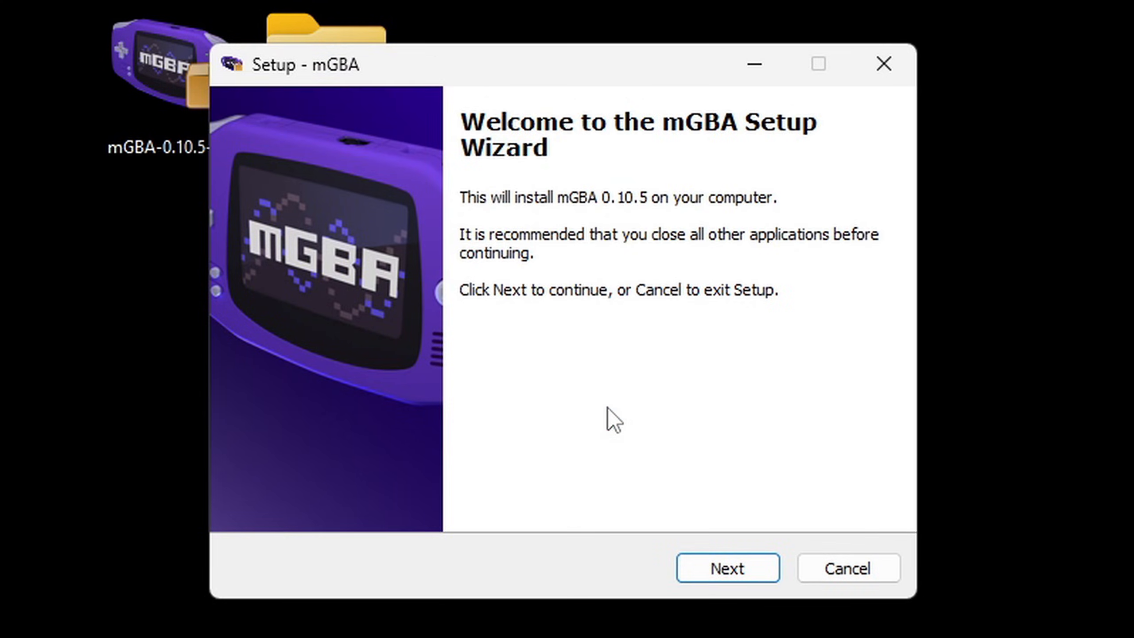
Step: Accept the mGBA license agreement and use C:\Program Files\mGBA as the installation folder
left_click(734, 568)
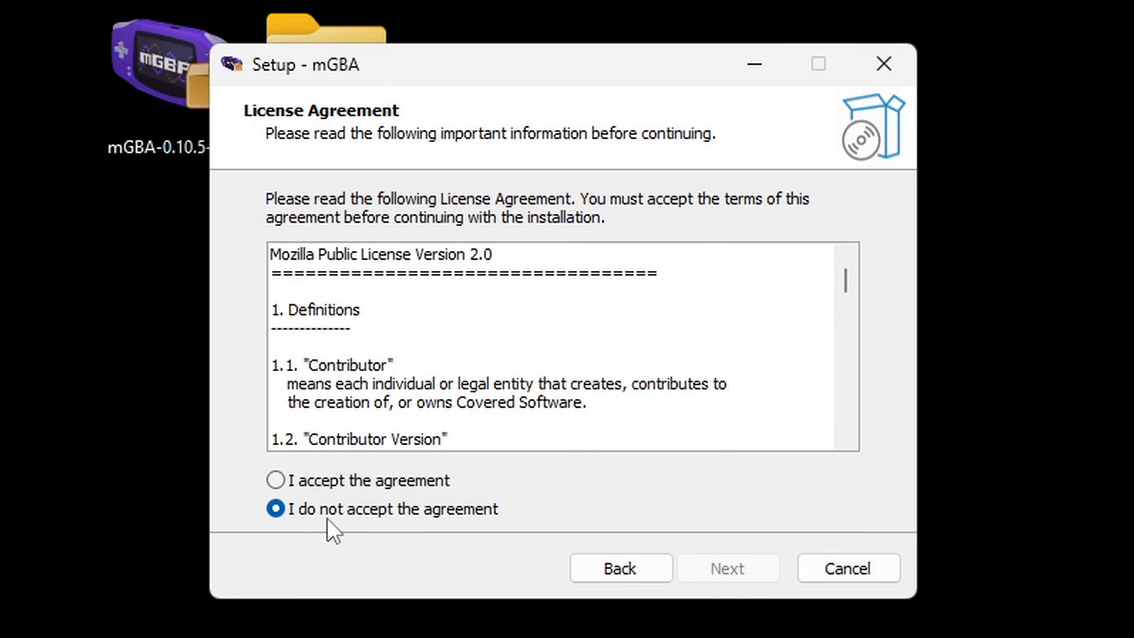
left_click(280, 483)
left_click(736, 566)
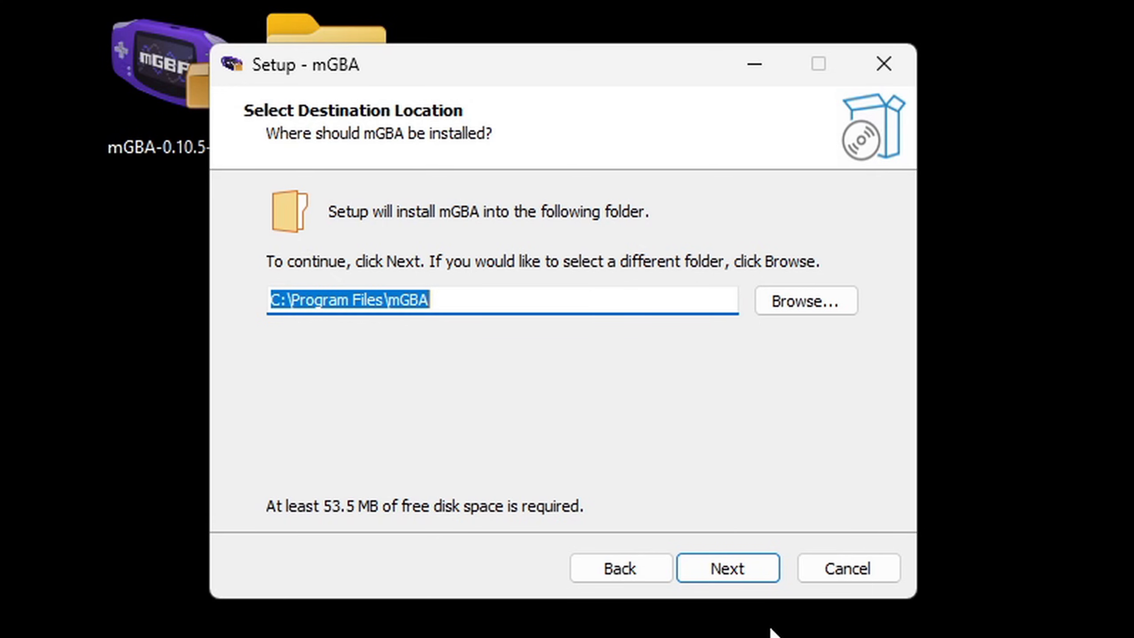
left_click(732, 573)
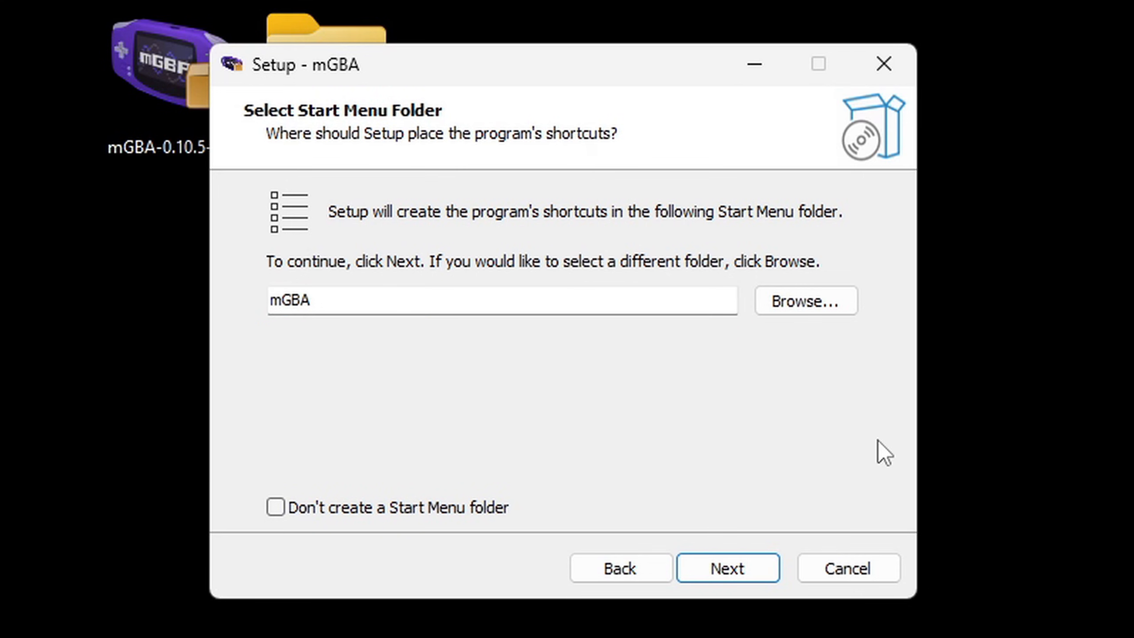
Step: Install mGBA without a Start Menu folder, keeping the desktop shortcut and all Game Boy file associations
left_click(275, 508)
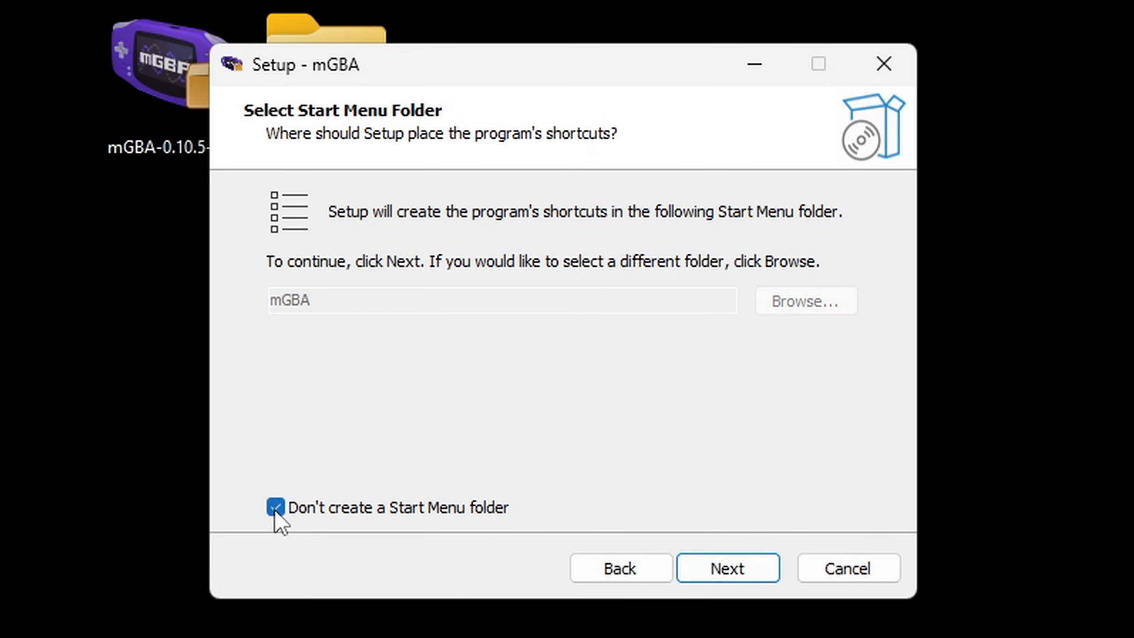
left_click(757, 573)
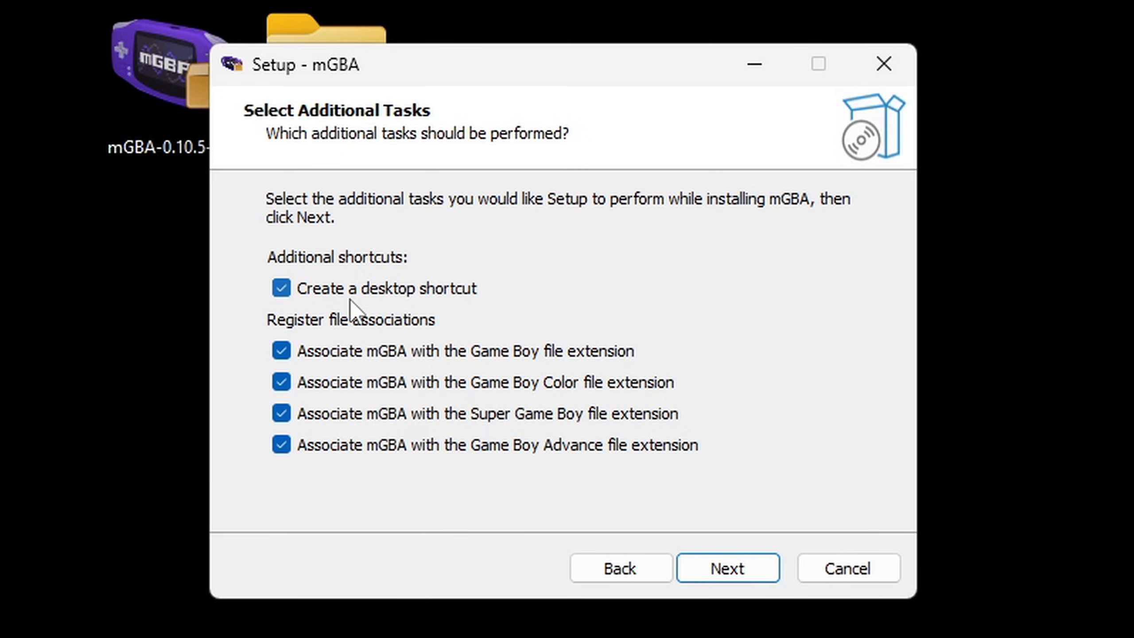
left_click(748, 568)
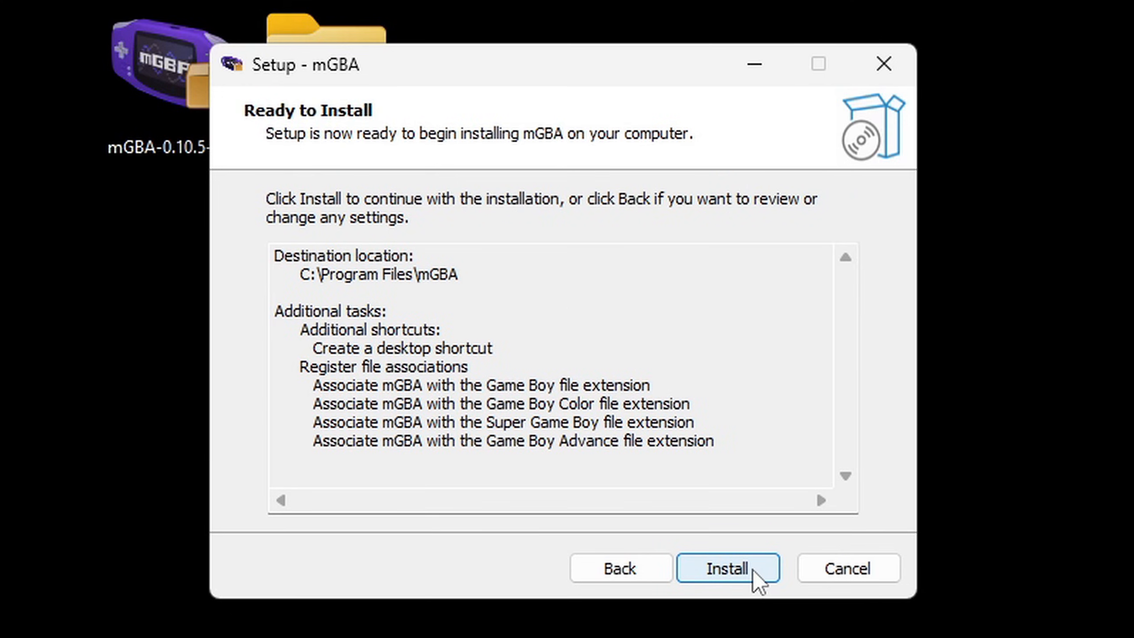
left_click(754, 569)
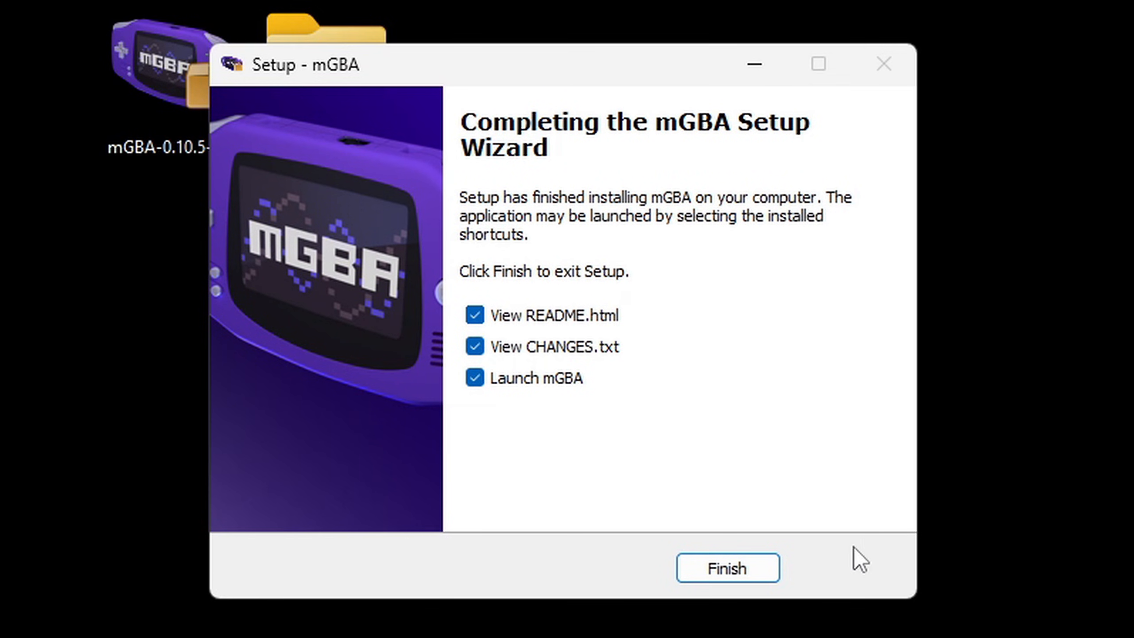
Step: Finish the setup without viewing README.html or CHANGES.txt or launching mGBA, and delete the installer file from the desktop
left_click(475, 315)
left_click(474, 347)
left_click(475, 378)
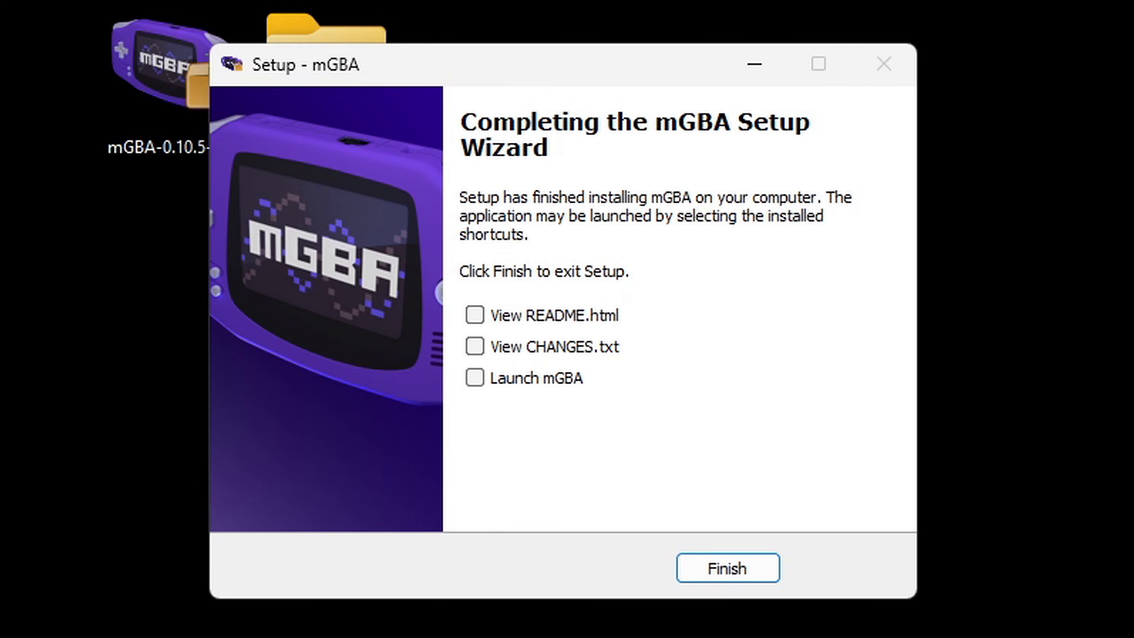
left_click(732, 570)
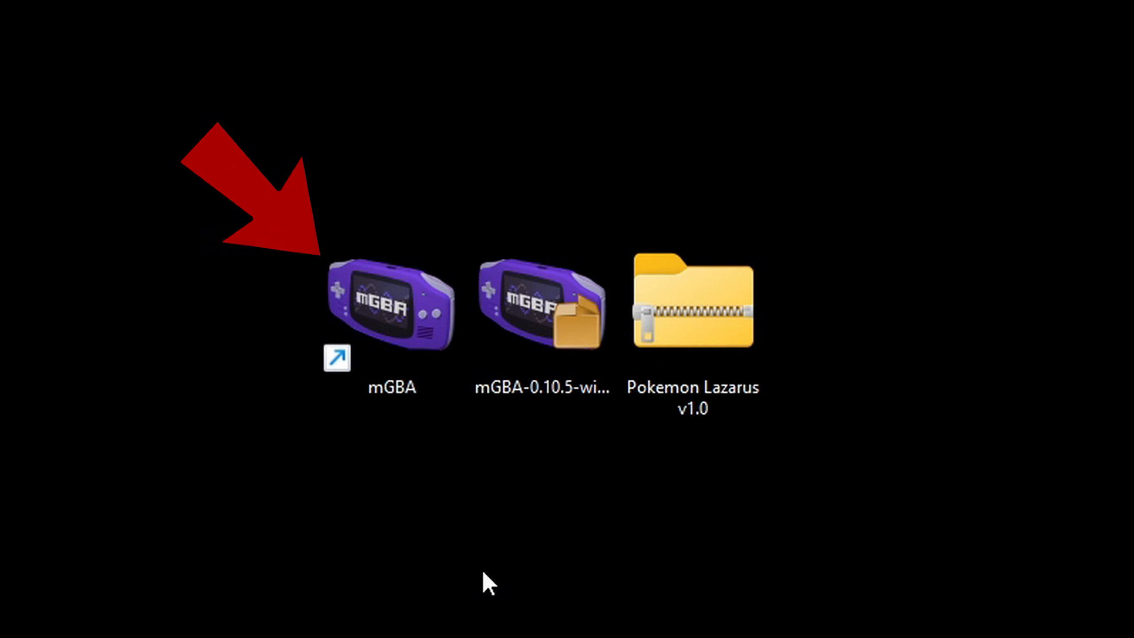
right_click(535, 328)
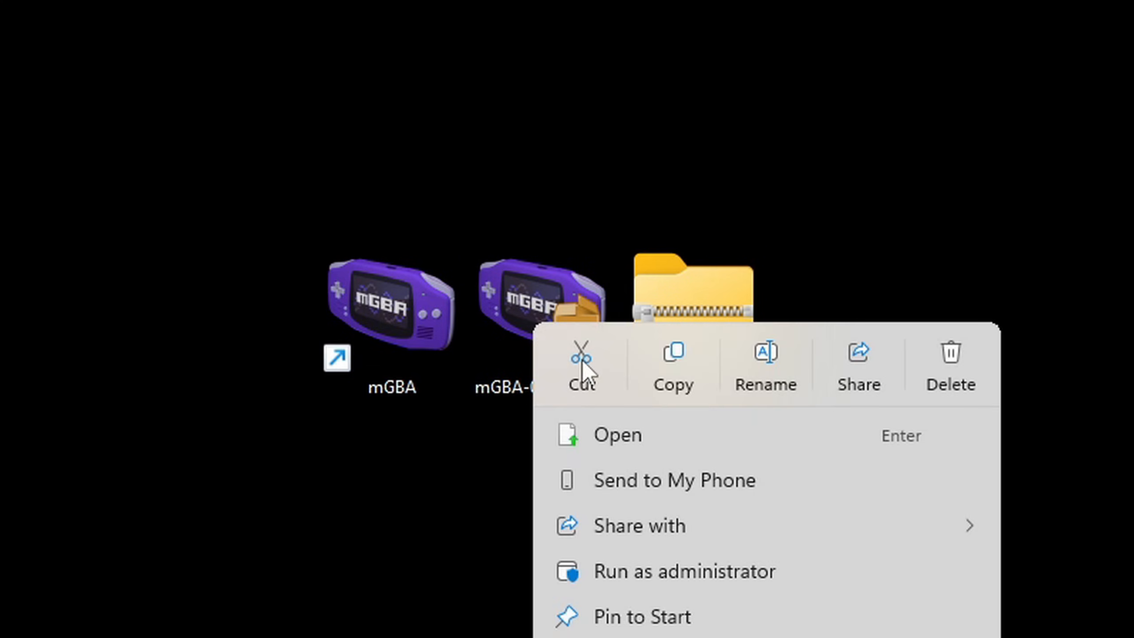
left_click(955, 358)
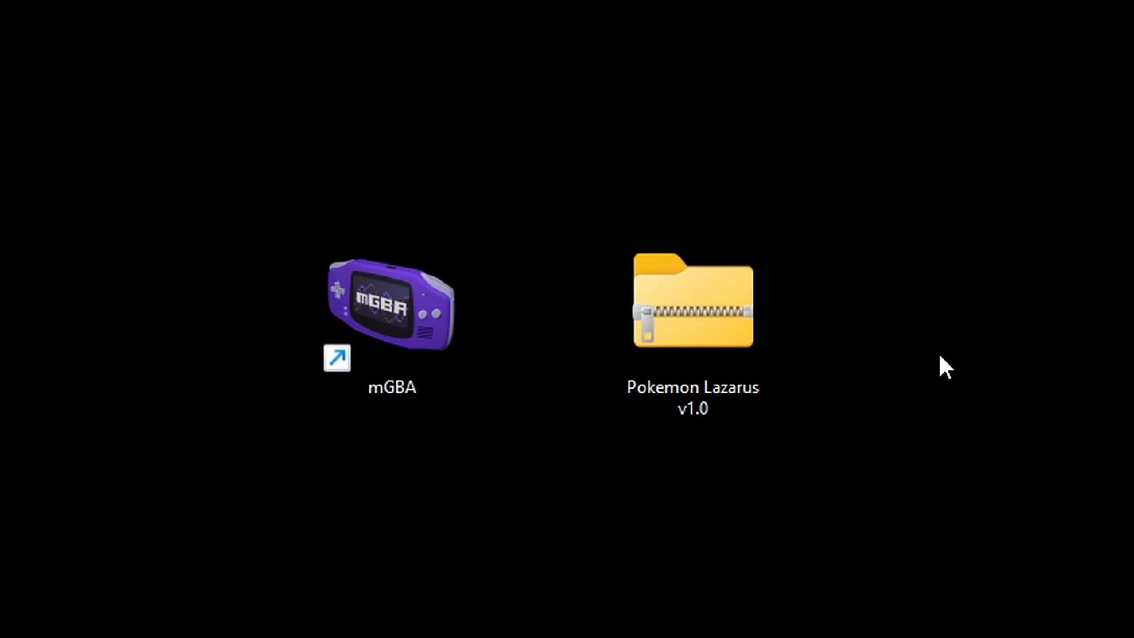
Step: Launch mGBA and, in its settings, turn off showing FPS in the title bar and enable rewind
double_click(398, 319)
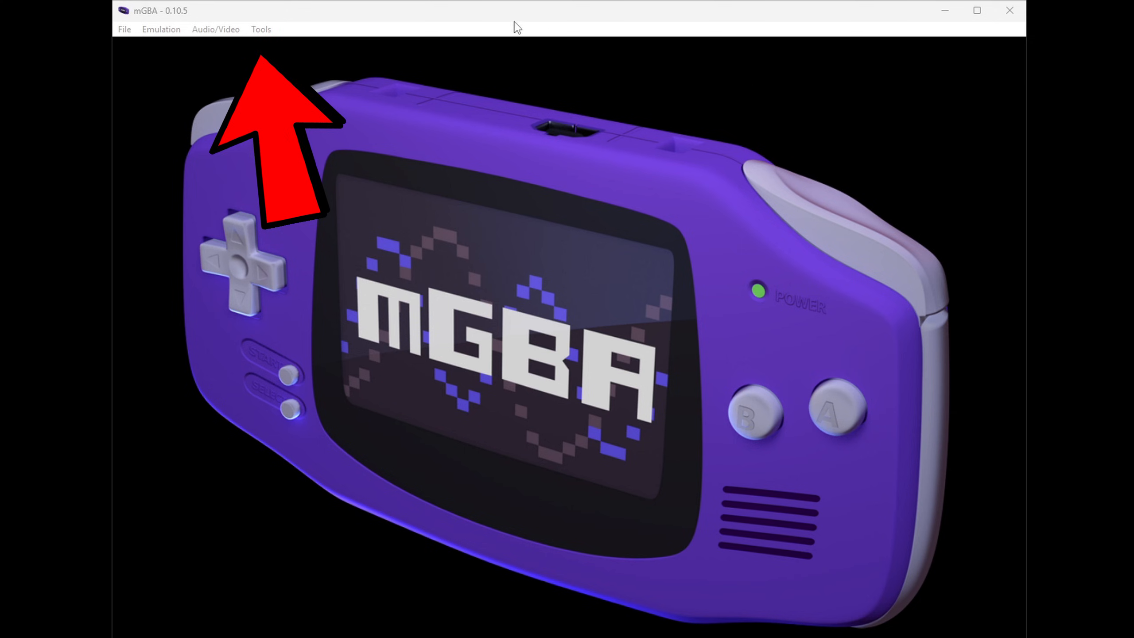
left_click(262, 29)
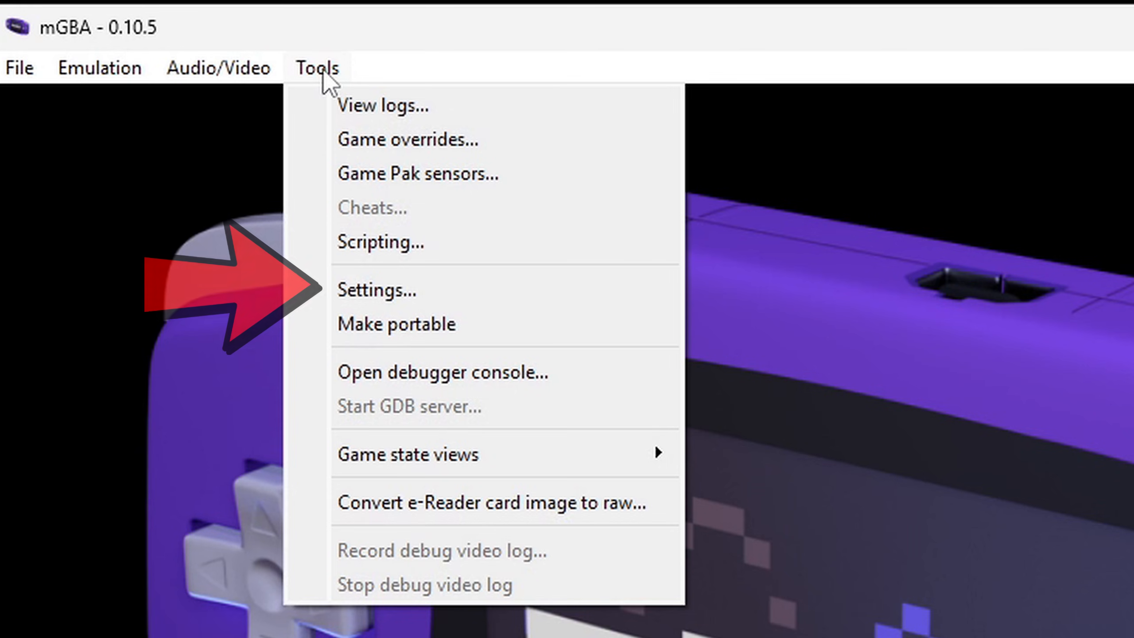
left_click(339, 290)
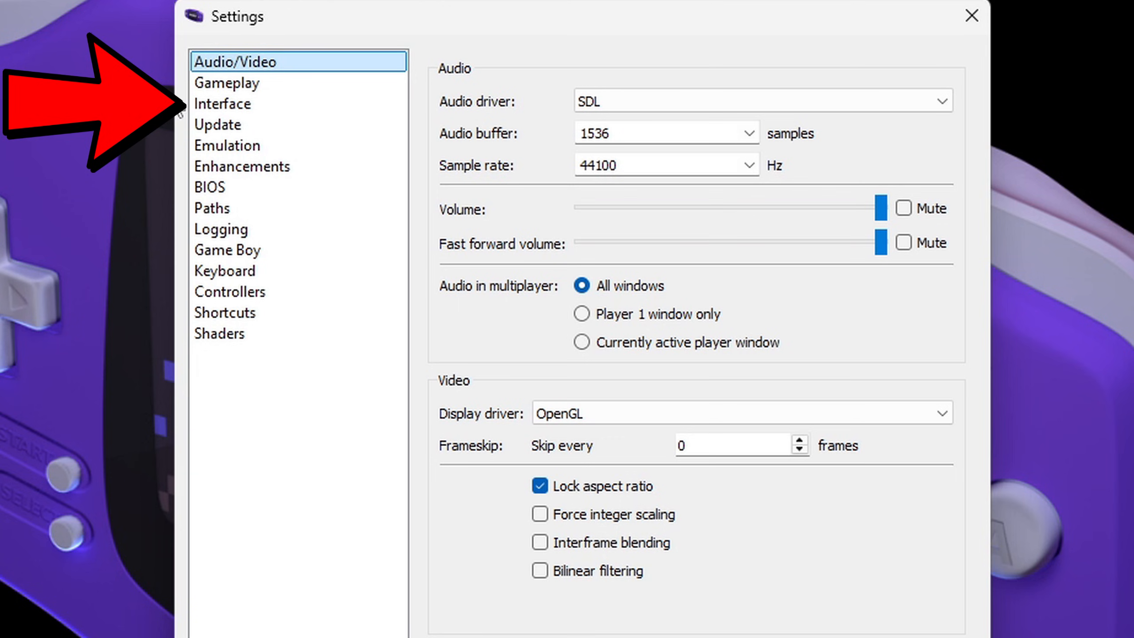
left_click(246, 104)
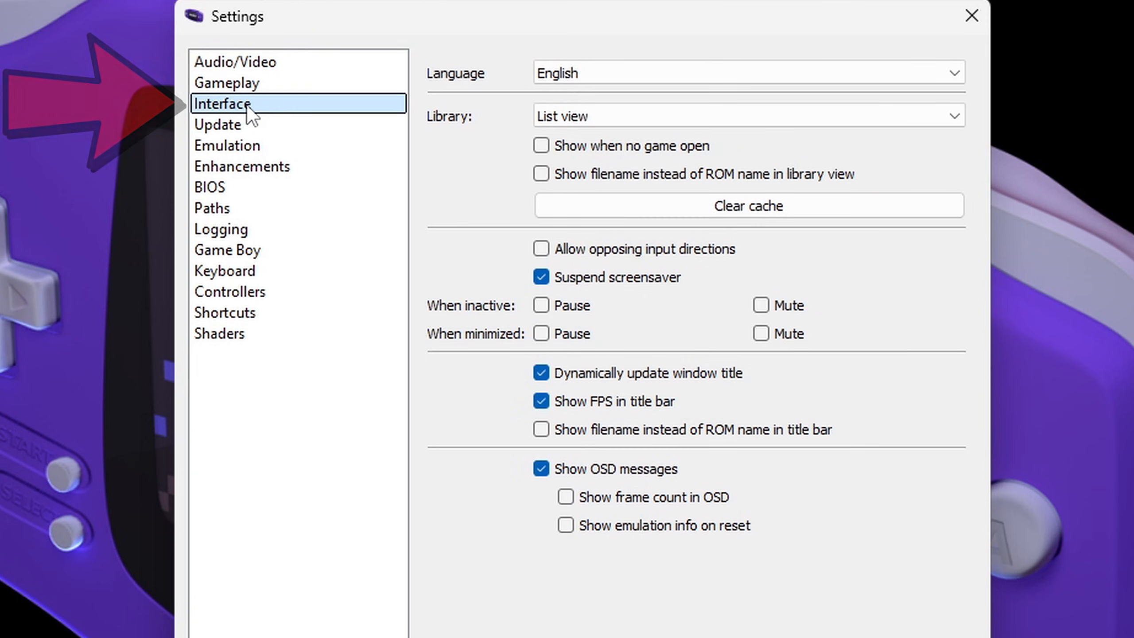
left_click(540, 405)
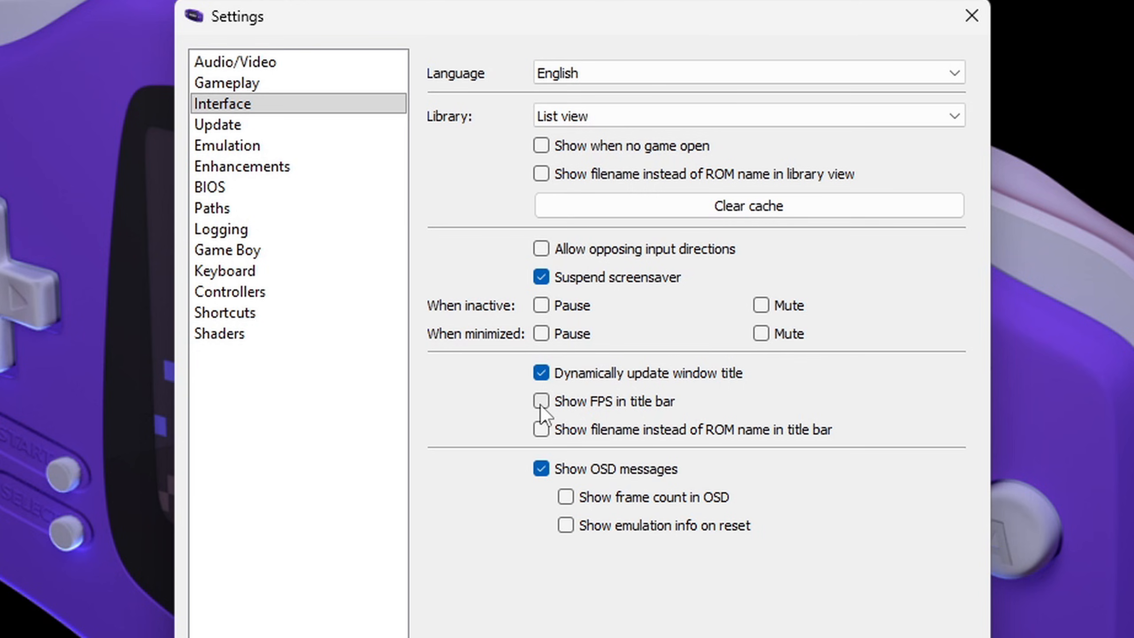
left_click(242, 150)
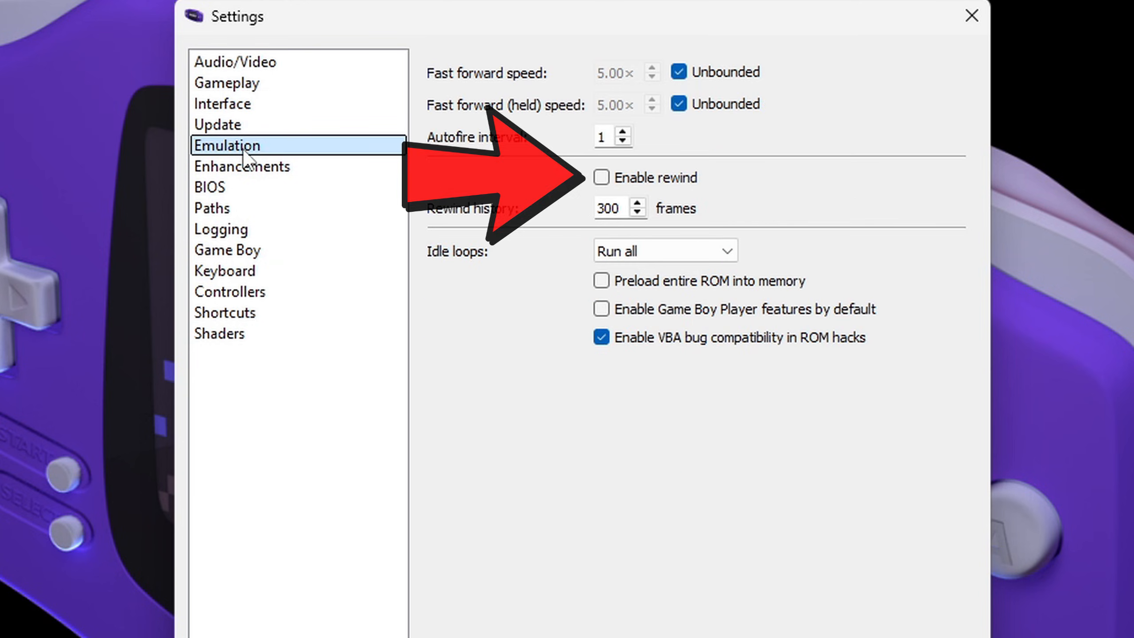
left_click(601, 177)
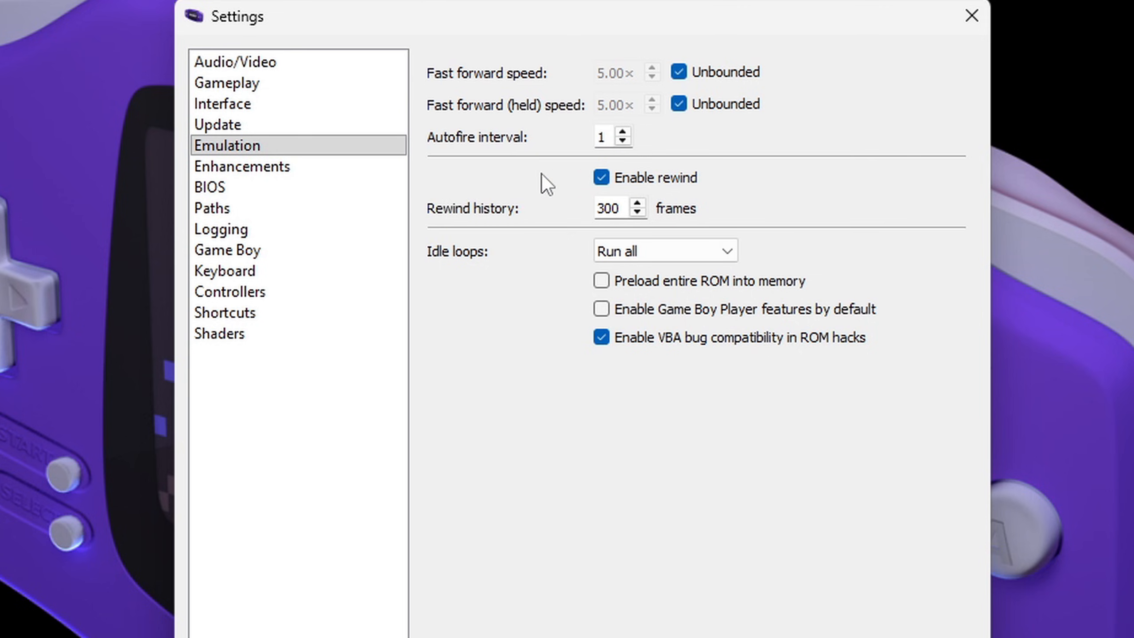
Step: Set the video renderer to OpenGL and the high-resolution scale to 9×
left_click(250, 167)
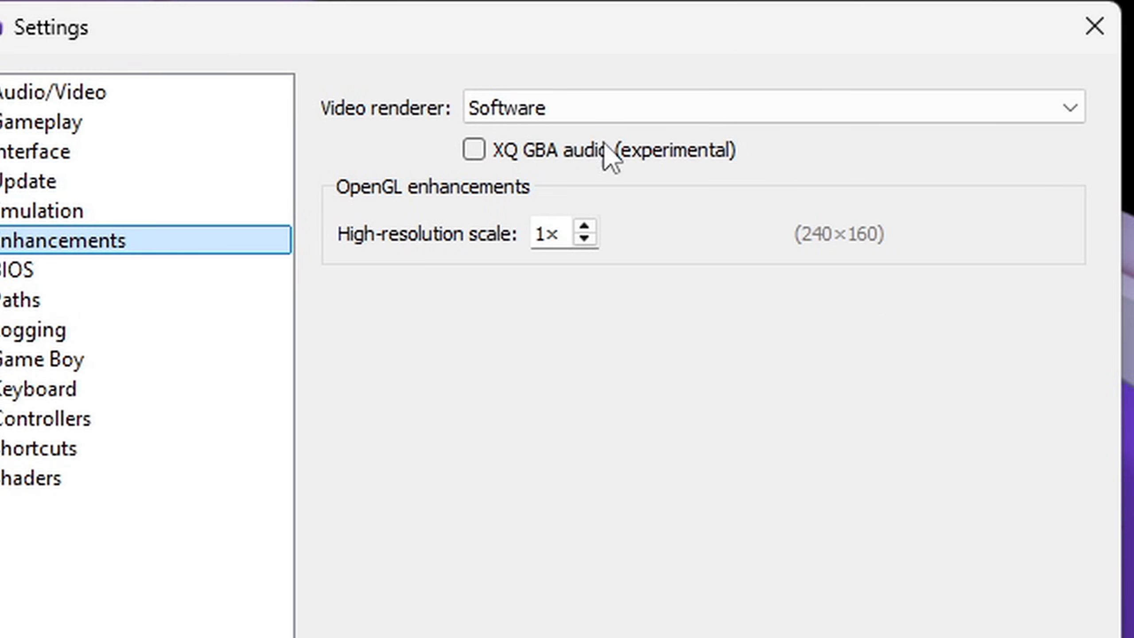
left_click(1065, 113)
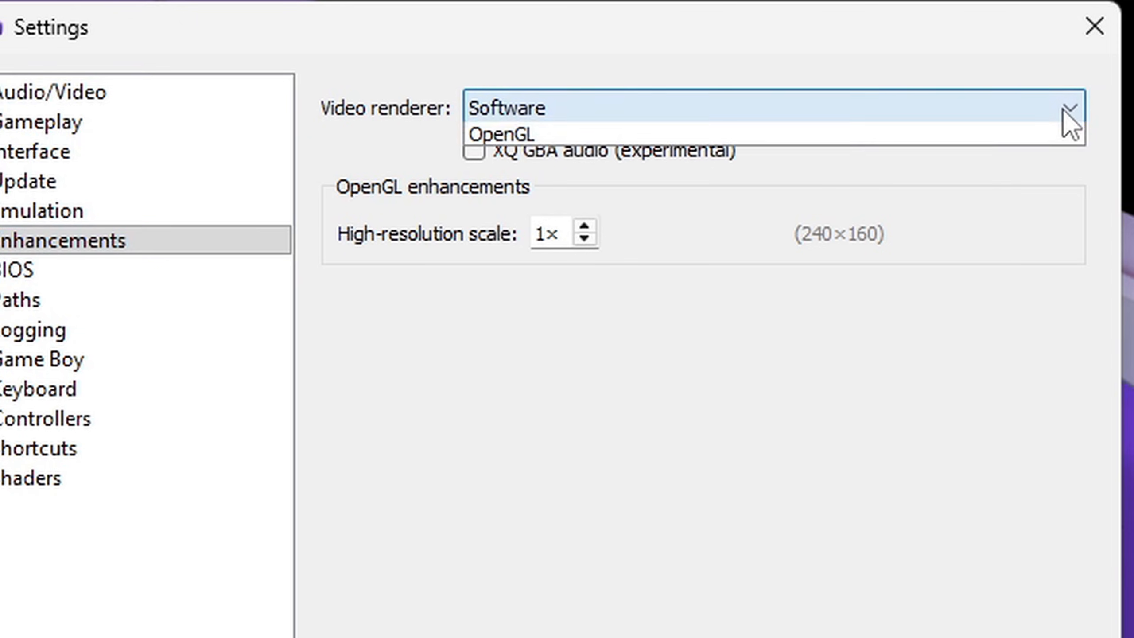
left_click(553, 168)
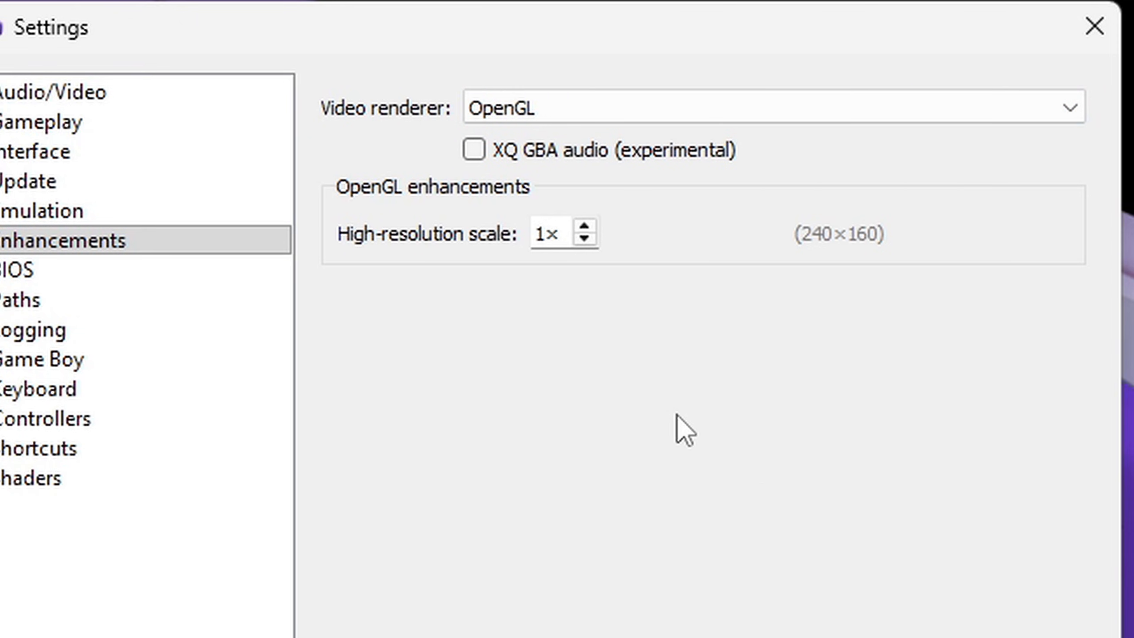
left_click(584, 227)
left_click(584, 228)
left_click(583, 227)
left_click(584, 228)
left_click(584, 227)
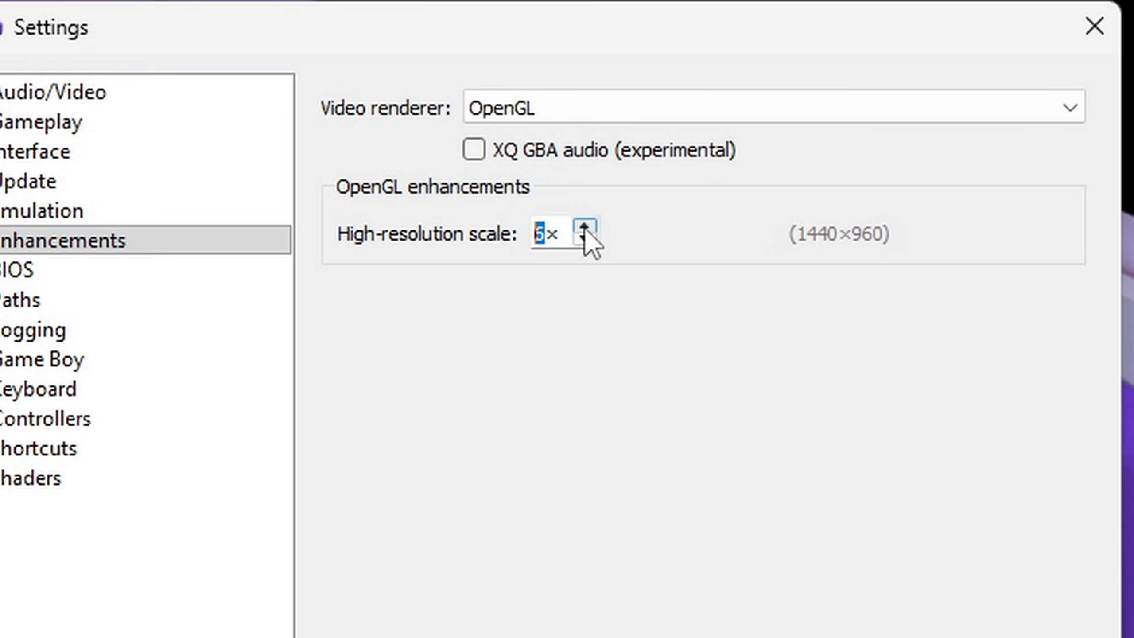
left_click(584, 228)
left_click(584, 228)
left_click(584, 228)
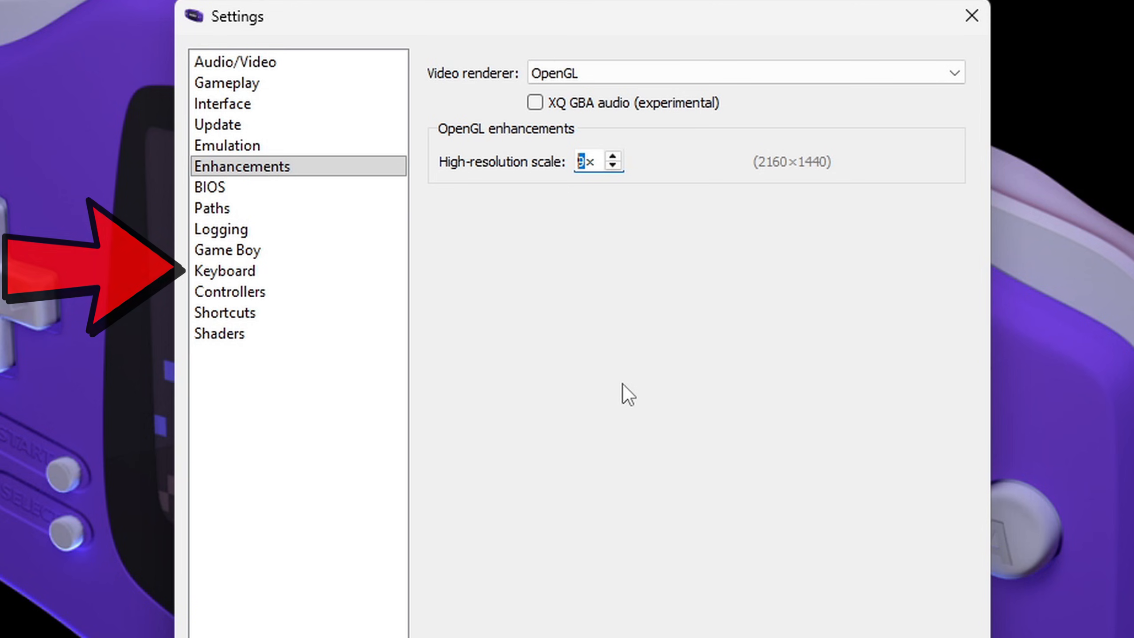
Step: Examine which keyboard keys are assigned to the emulated console's buttons in the settings
left_click(249, 271)
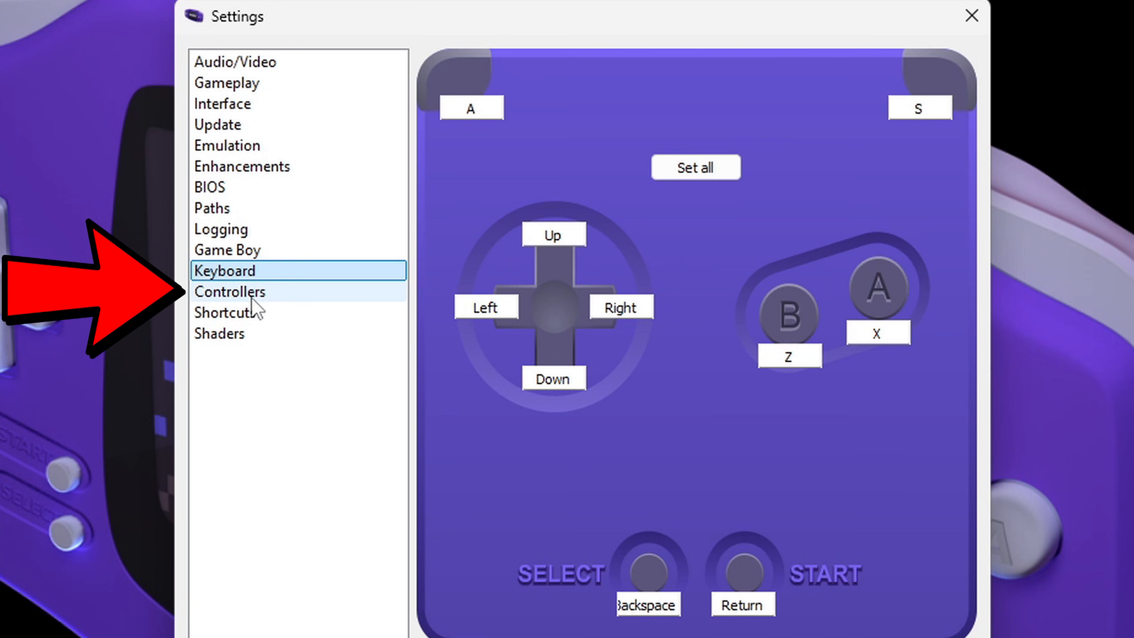
Step: Map the Xbox Series X Controller in one pass, assigning 4 and 5 to the shoulders, 0 to B, 1 to A, 6 to Select and 7 to Start
left_click(274, 292)
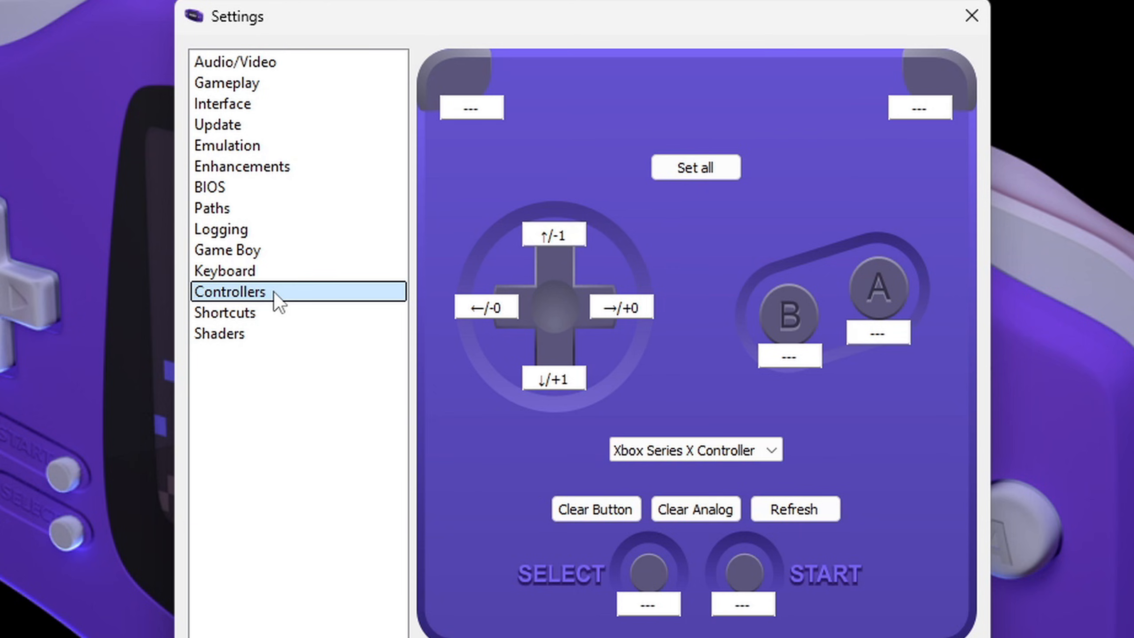
left_click(710, 169)
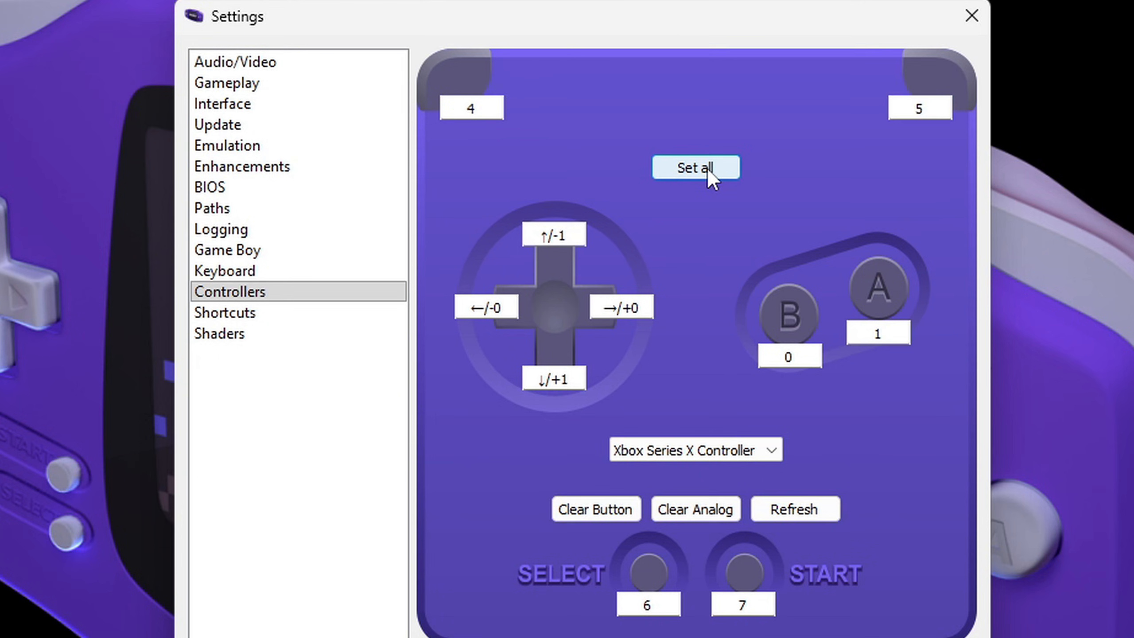
Step: Assign the keyboard shortcuts F to Fast forward and R to Rewind in the emulation shortcuts
left_click(266, 313)
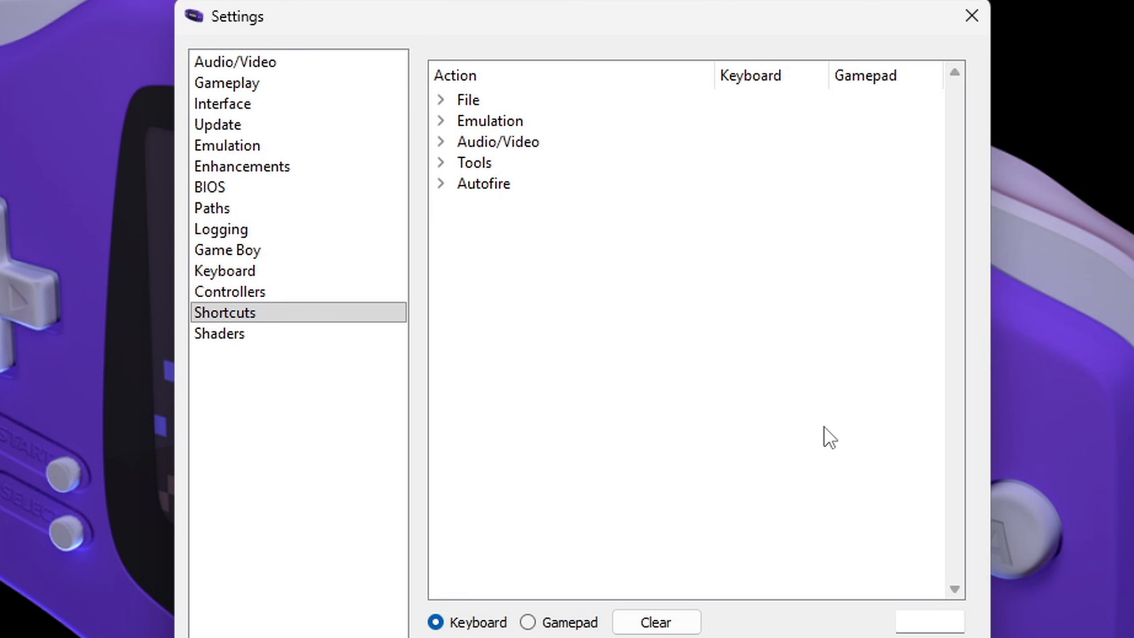
double_click(528, 124)
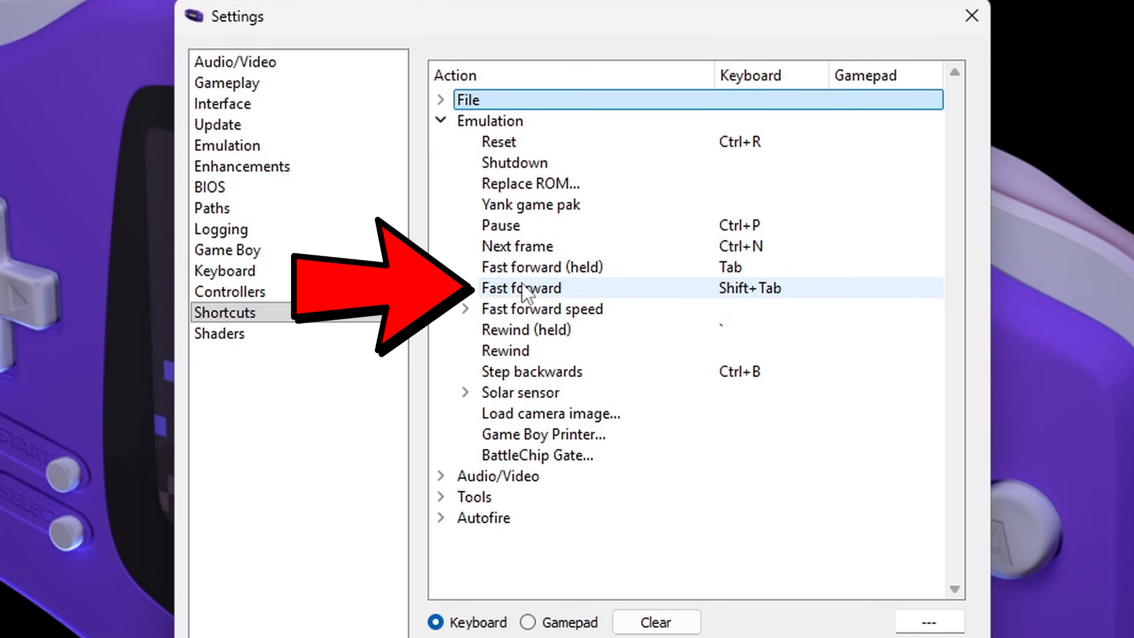
left_click(762, 288)
key("f")
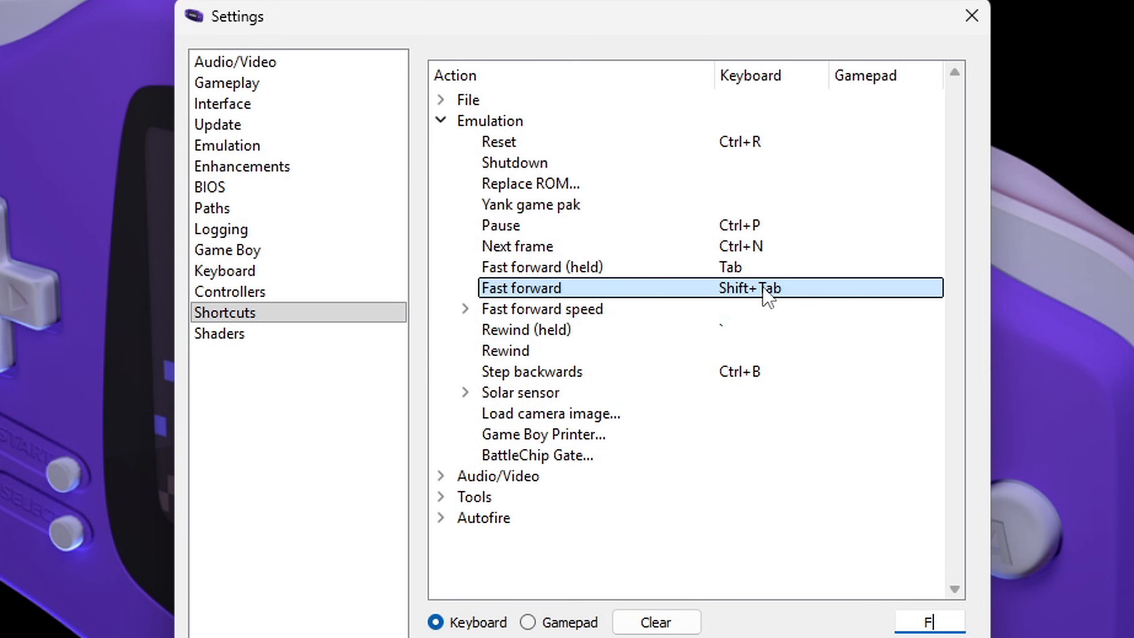
left_click(534, 352)
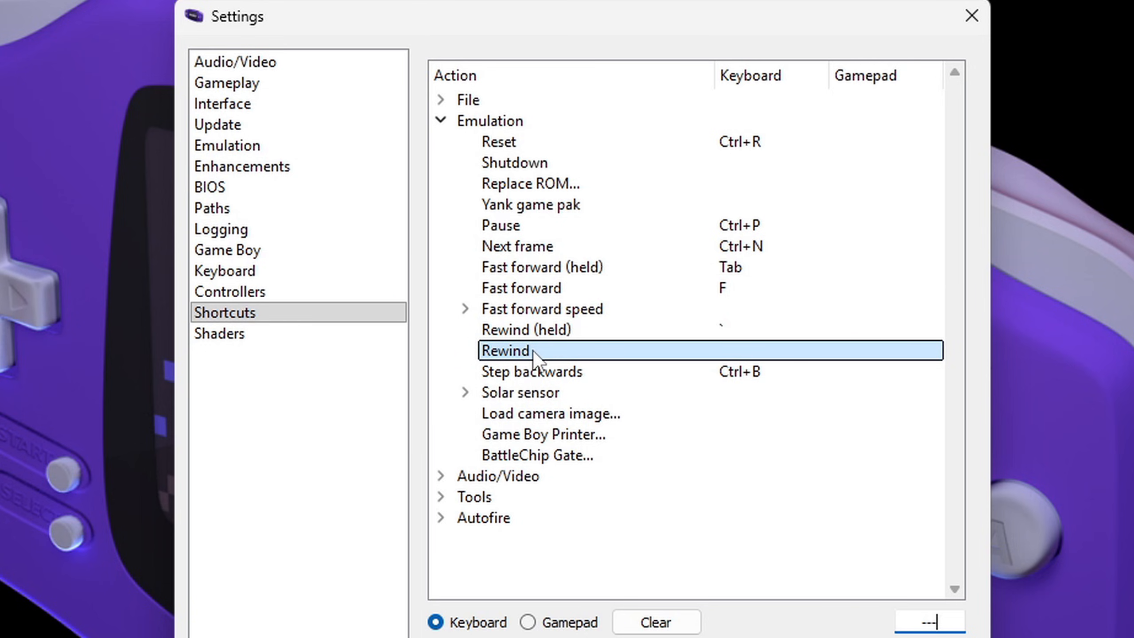
key("r")
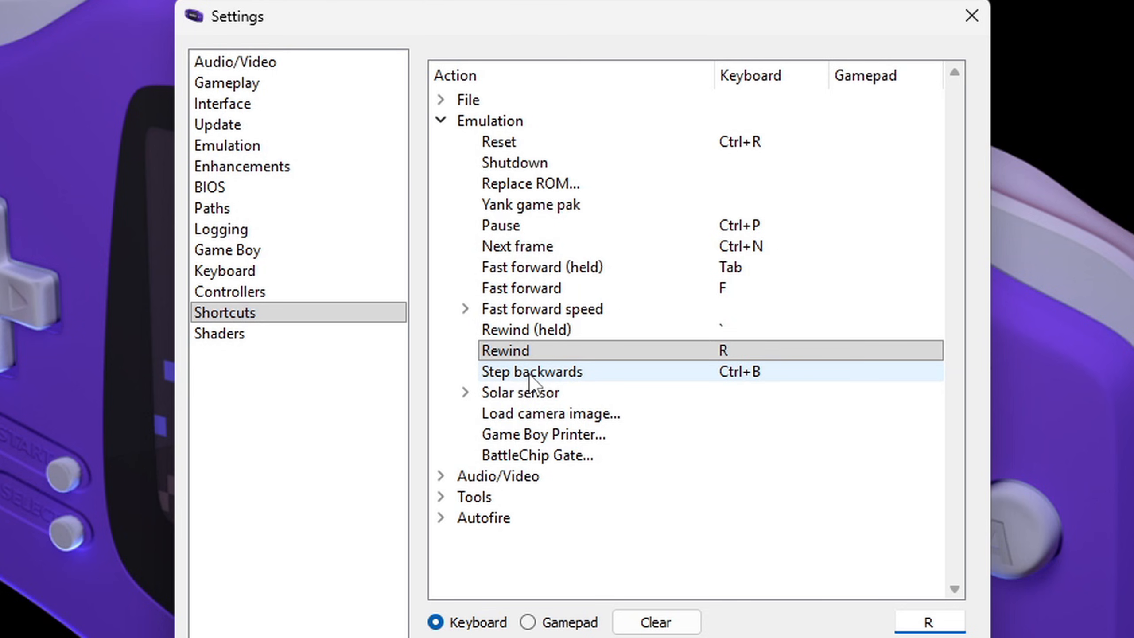
Step: Assign gamepad button 3 to Rewind and 2 to Fast forward, then apply and leave the settings
left_click(528, 623)
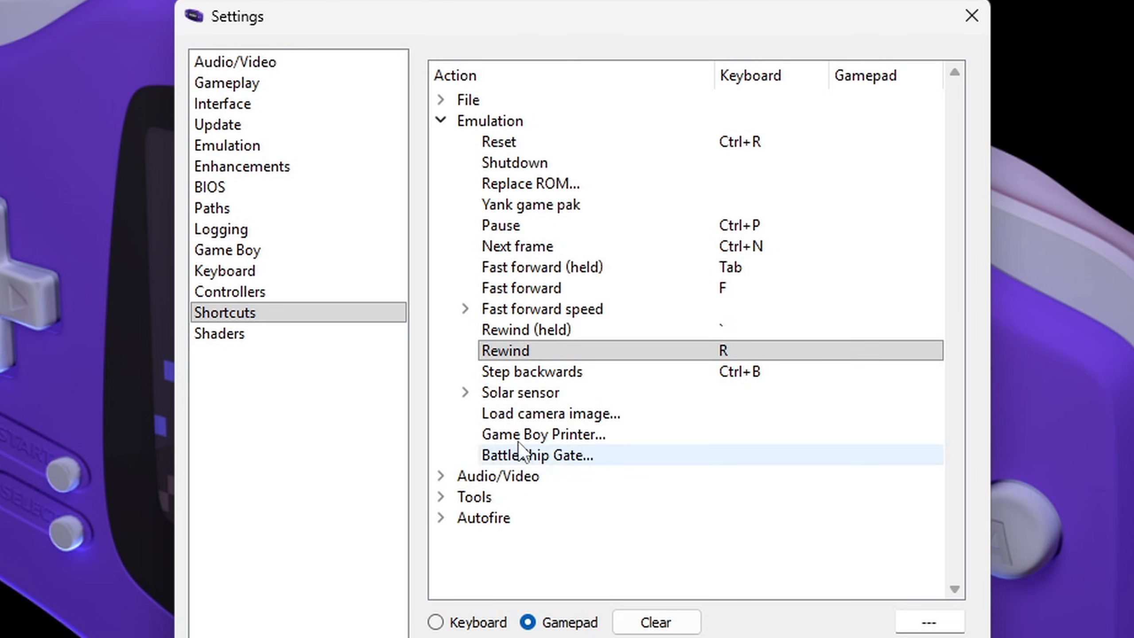
left_click(541, 356)
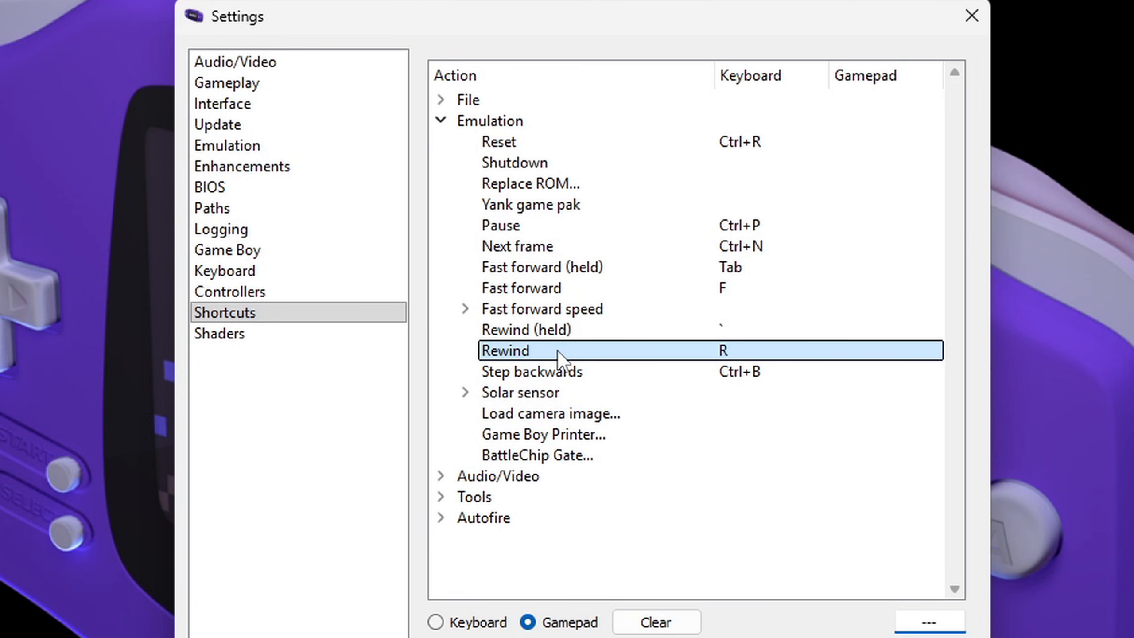
key("3")
left_click(559, 286)
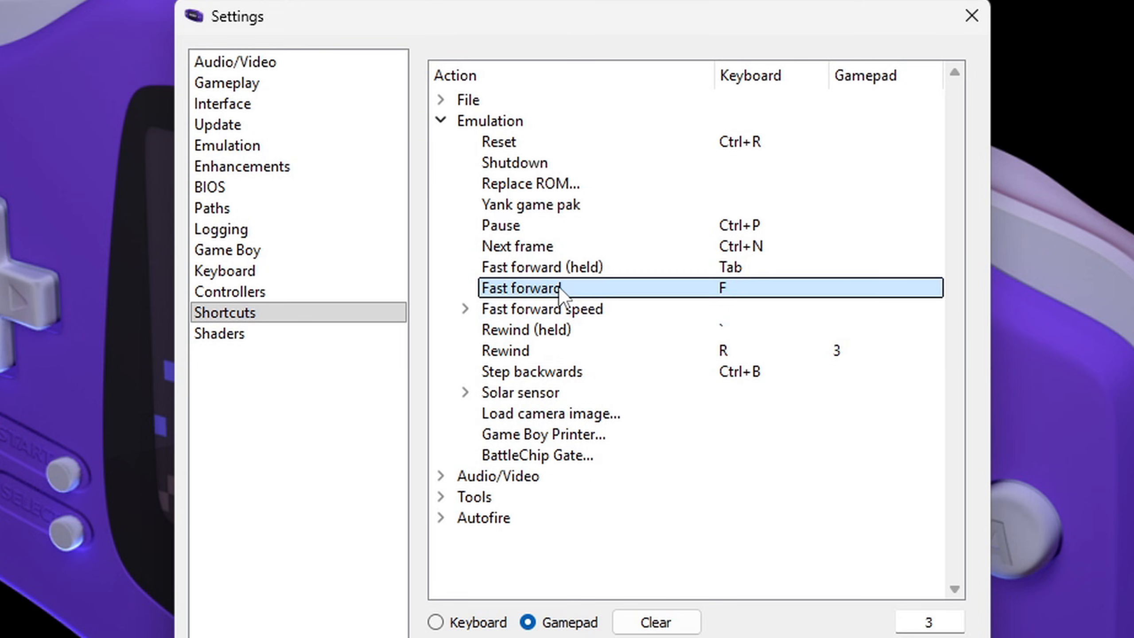
key("2")
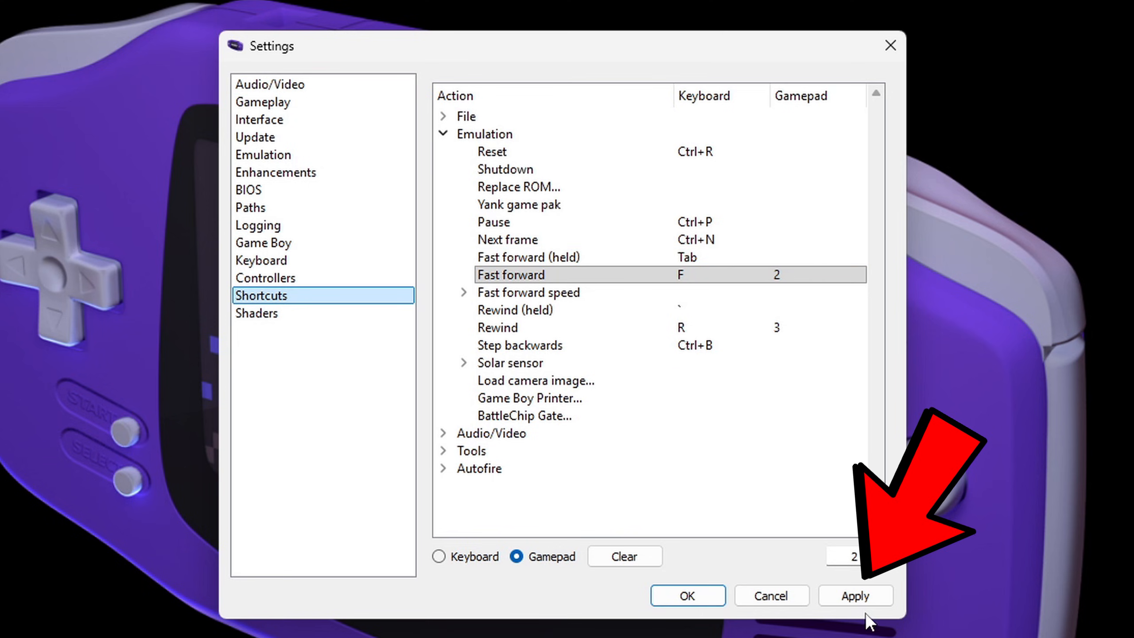
left_click(855, 596)
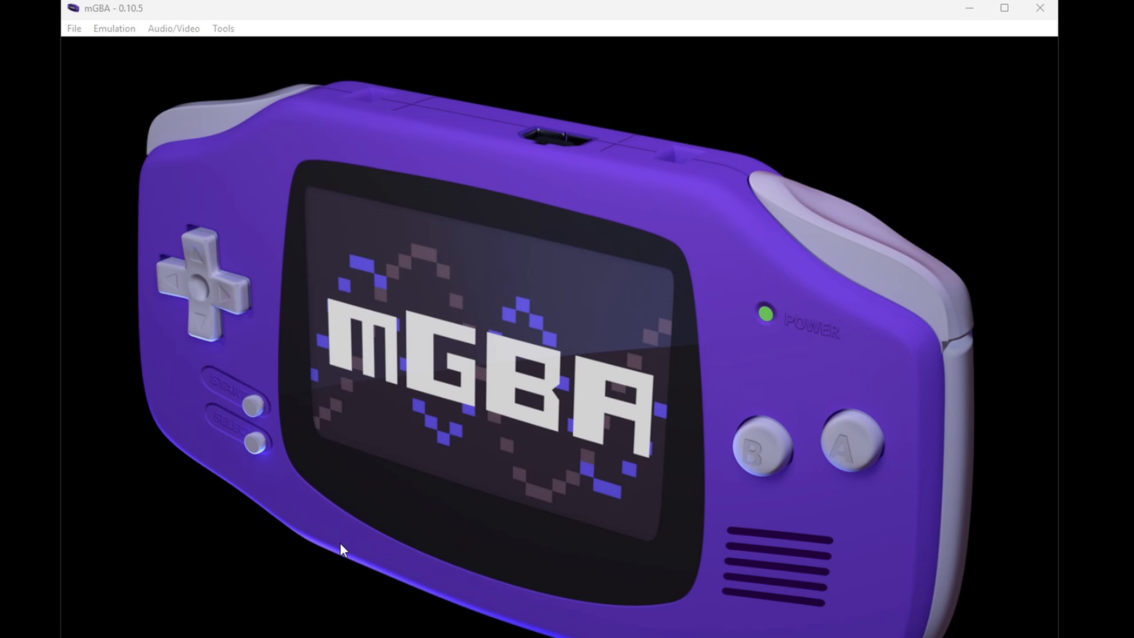
left_click(75, 29)
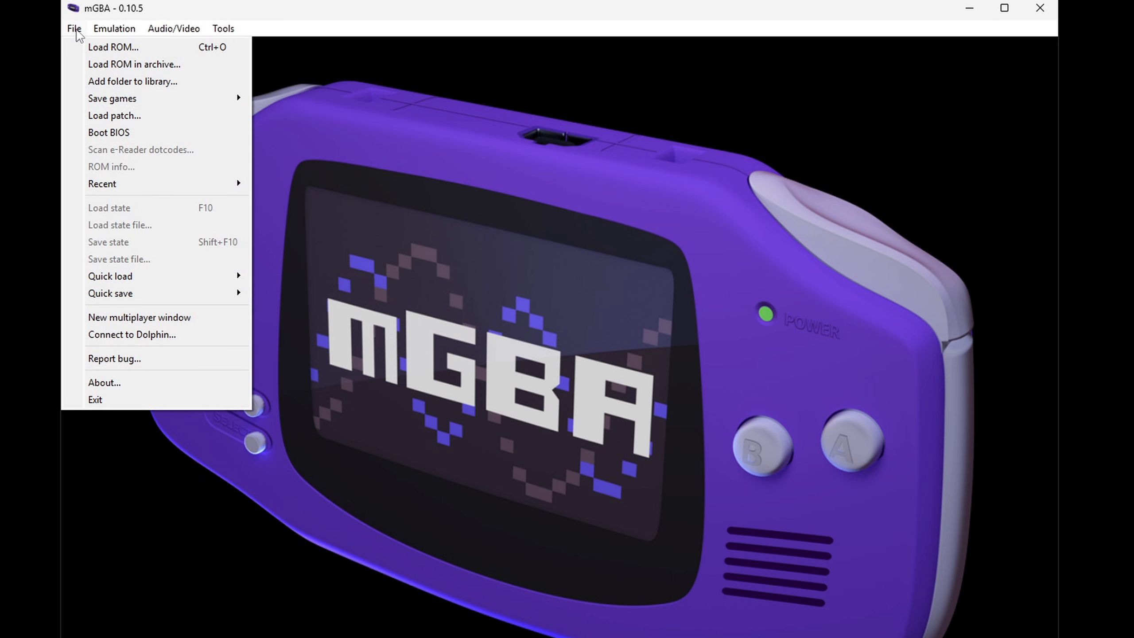
left_click(79, 45)
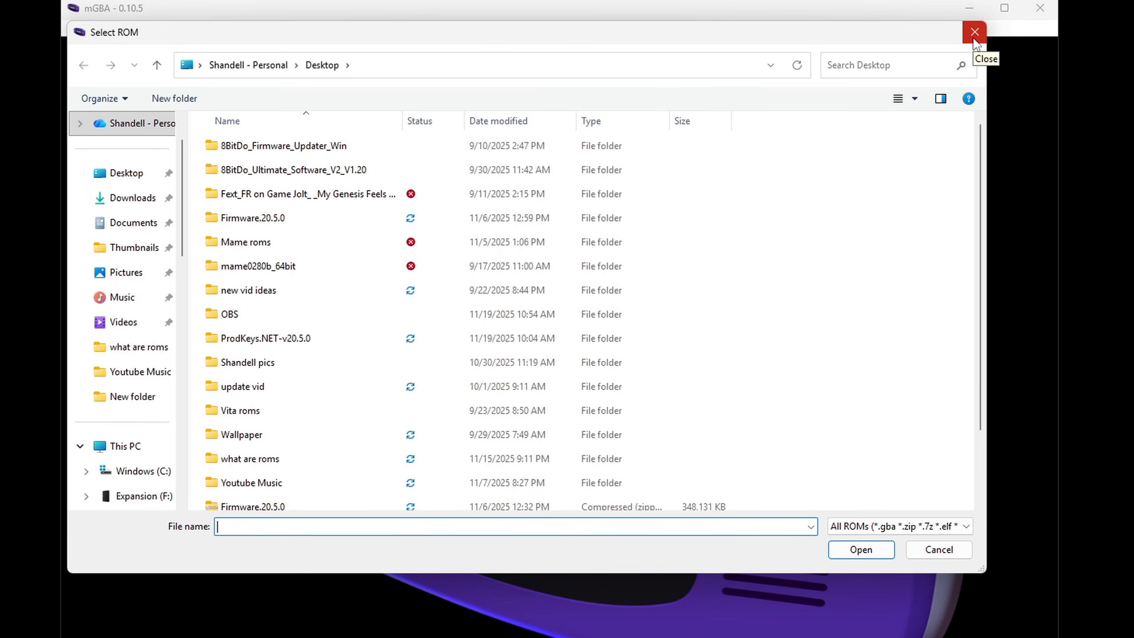
left_click(974, 39)
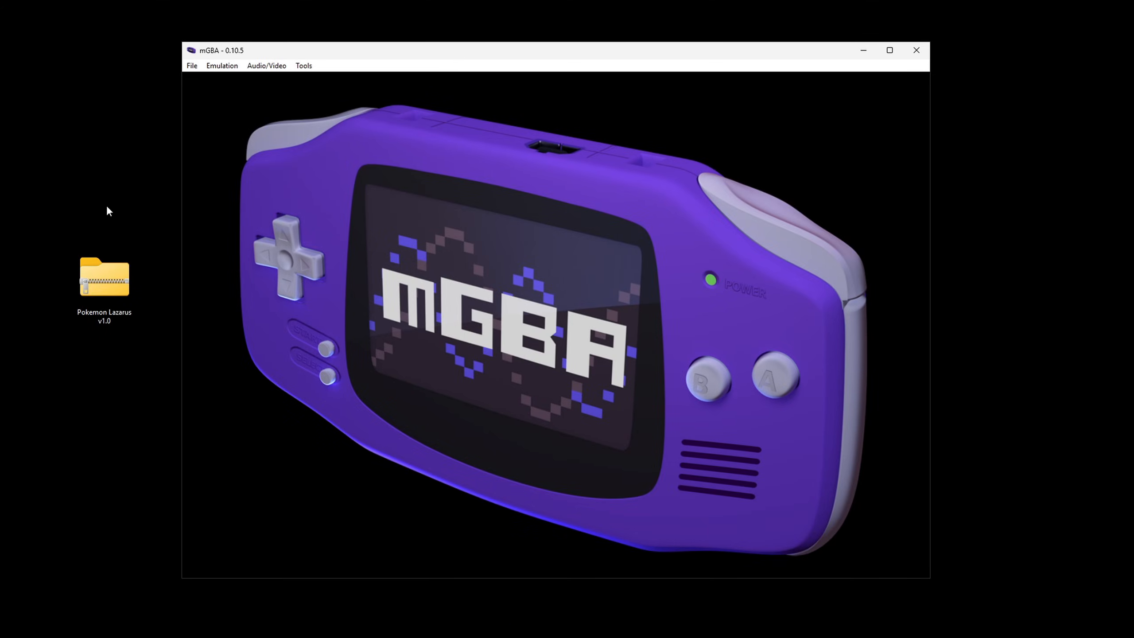
Step: Load the Pokemon Lazarus v1.0 archive from the desktop into the emulator and continue past the game's title screen
left_click_drag(99, 280, 534, 307)
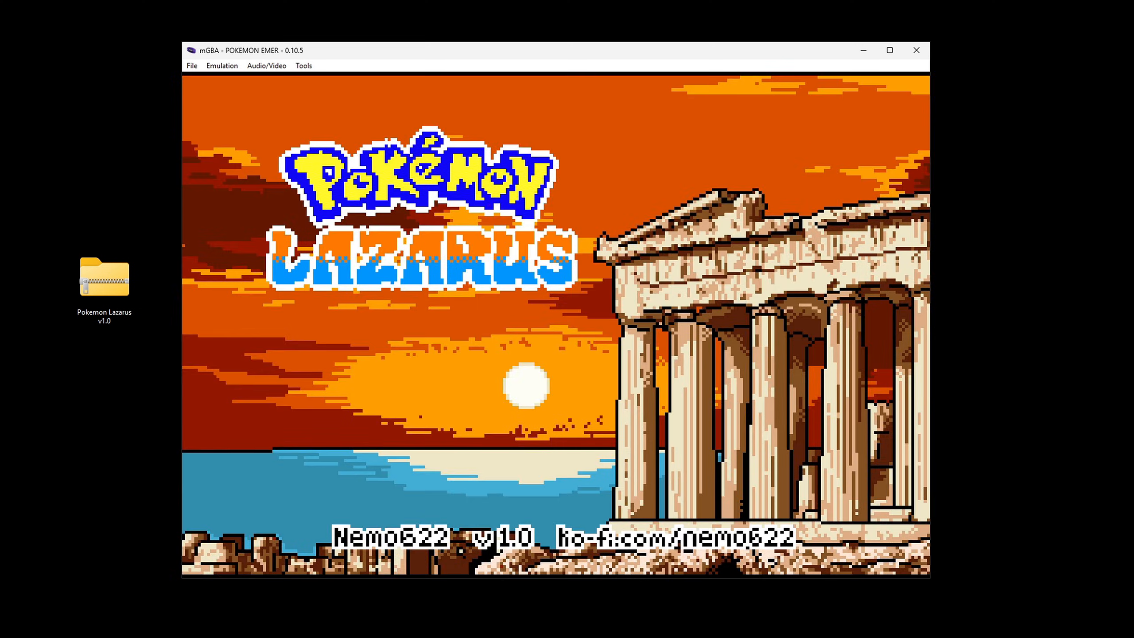
key("x")
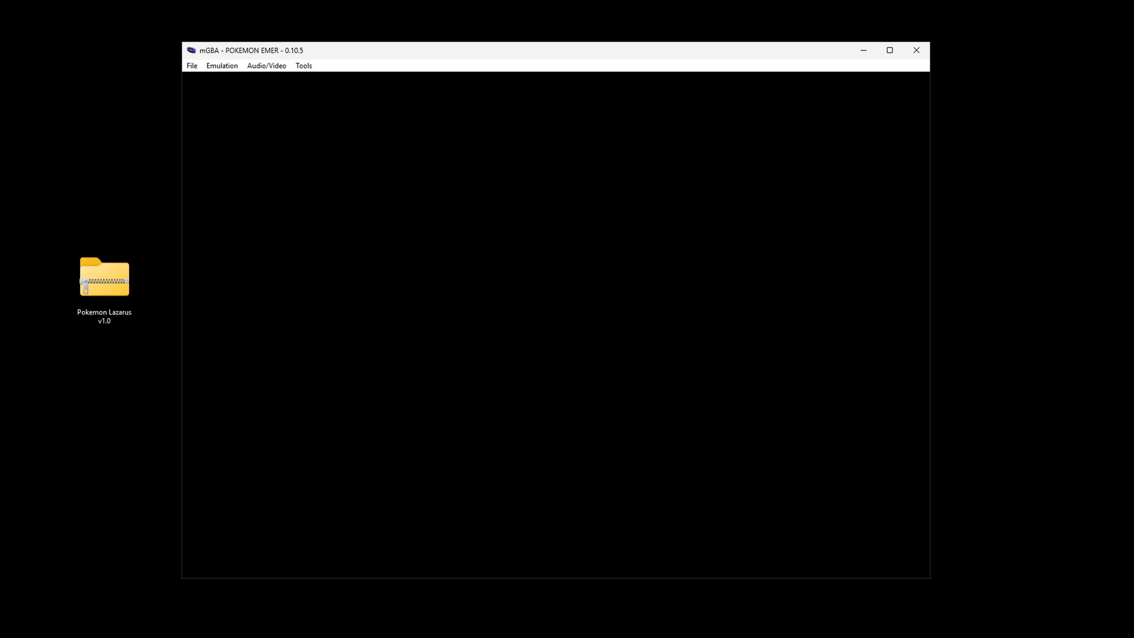
key("x")
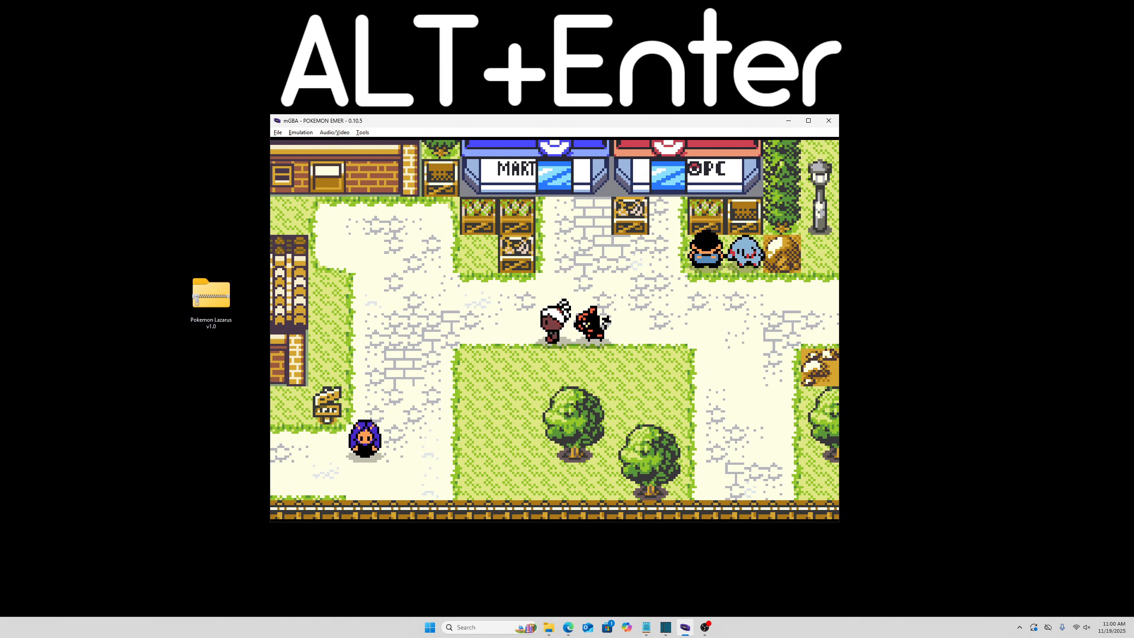
Step: Switch the game to full screen and walk the character west, then south through town past the railway tracks
key("alt+Return")
key("Left")
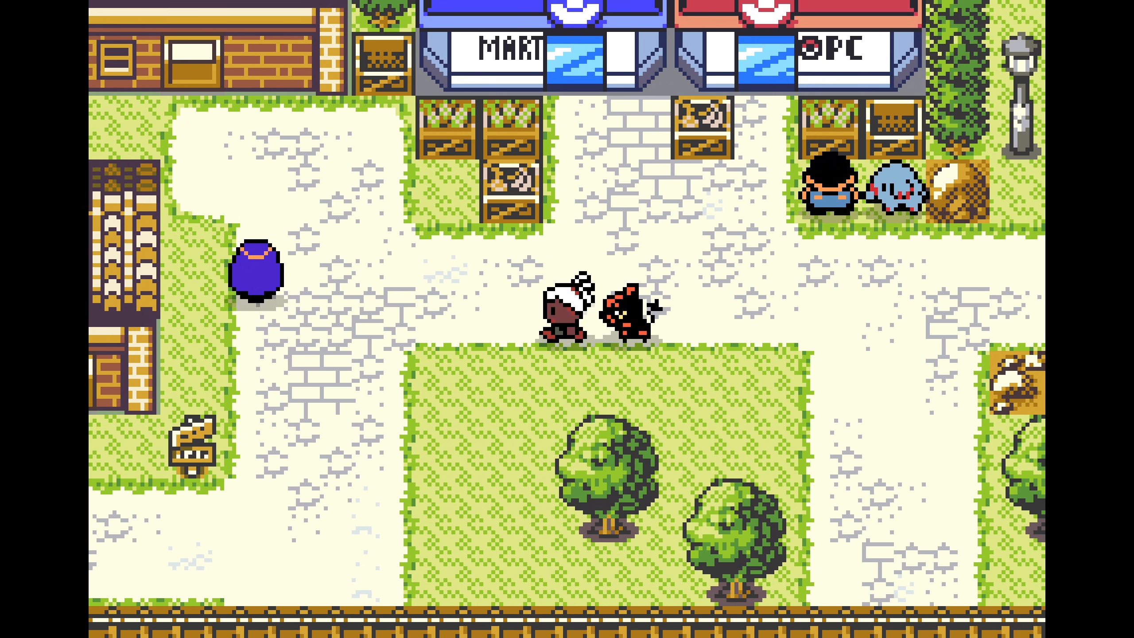
key("Down")
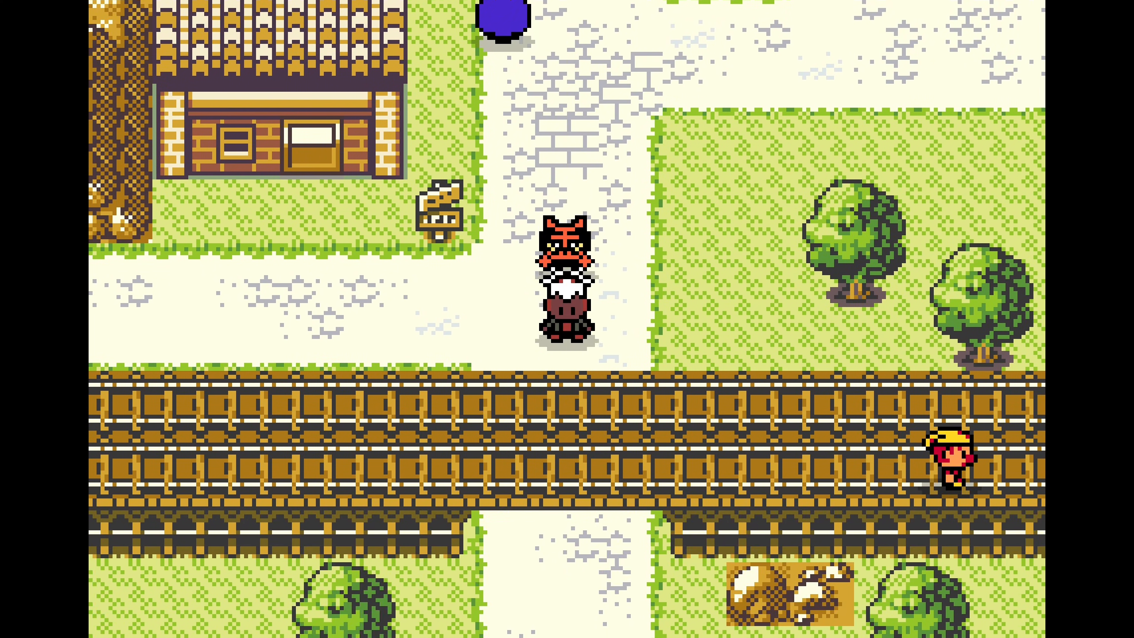
key("Left")
key("Right")
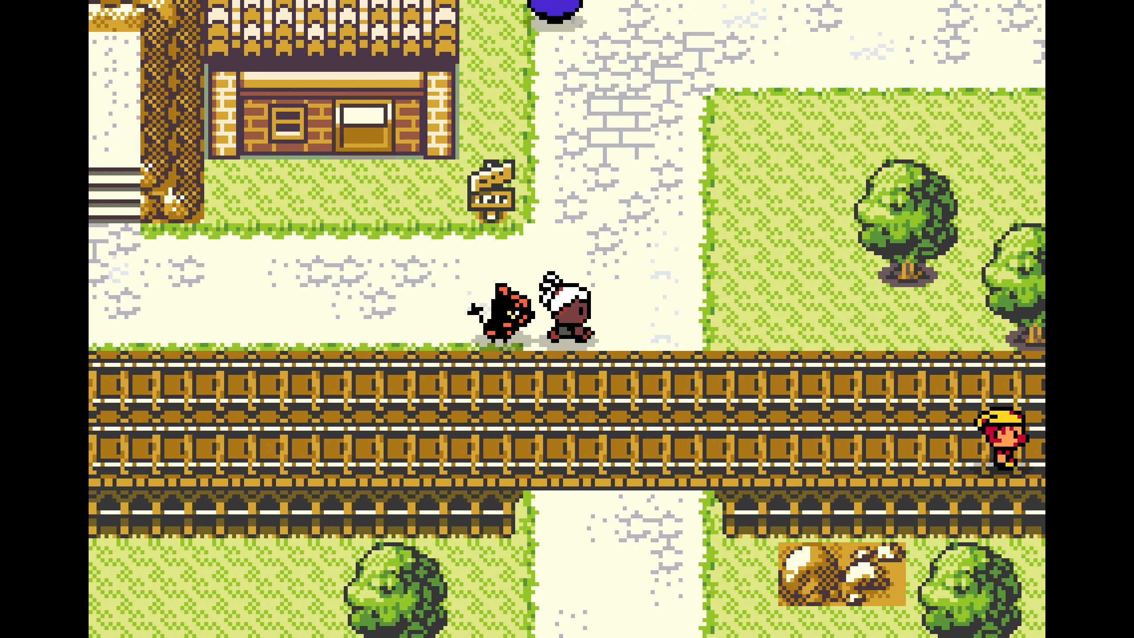
key("Down")
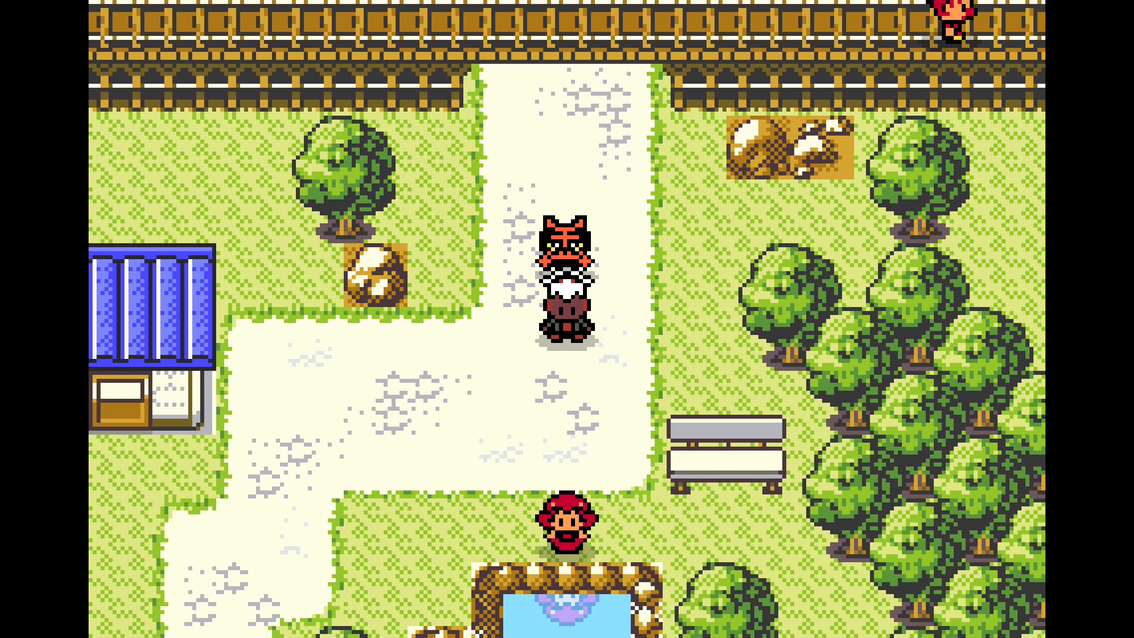